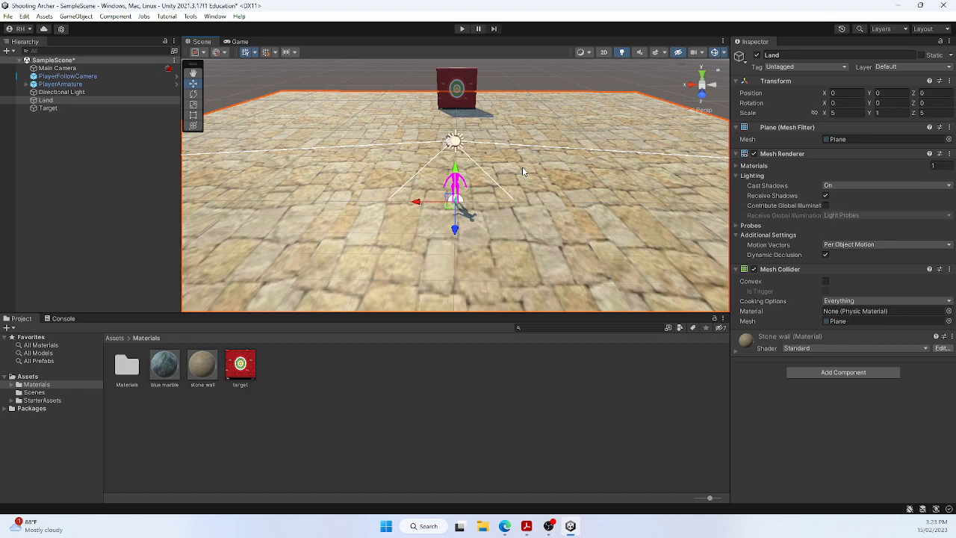
Step: Review the Starter Assets - Third Person Character Controller package in the Package Manager, and close the window
right_drag(546, 211, 478, 223)
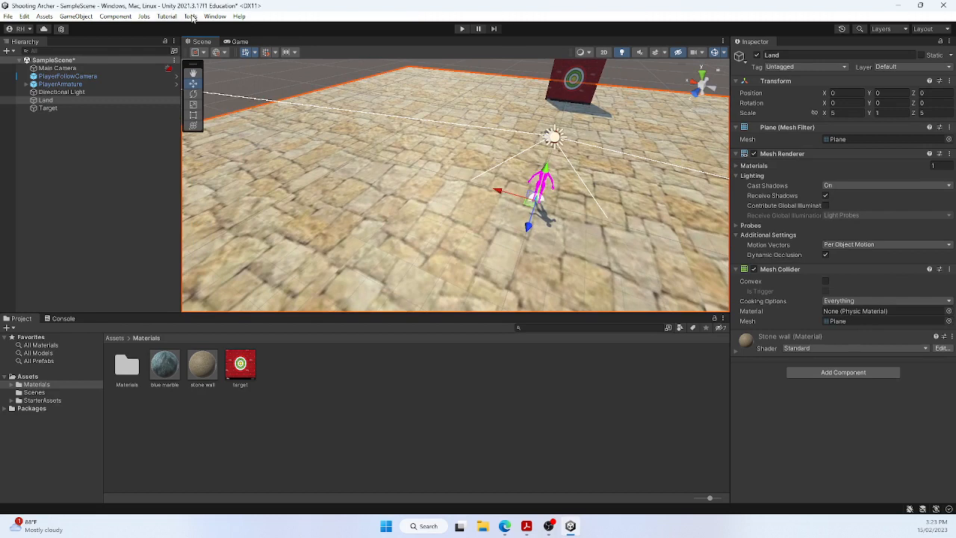
click(190, 17)
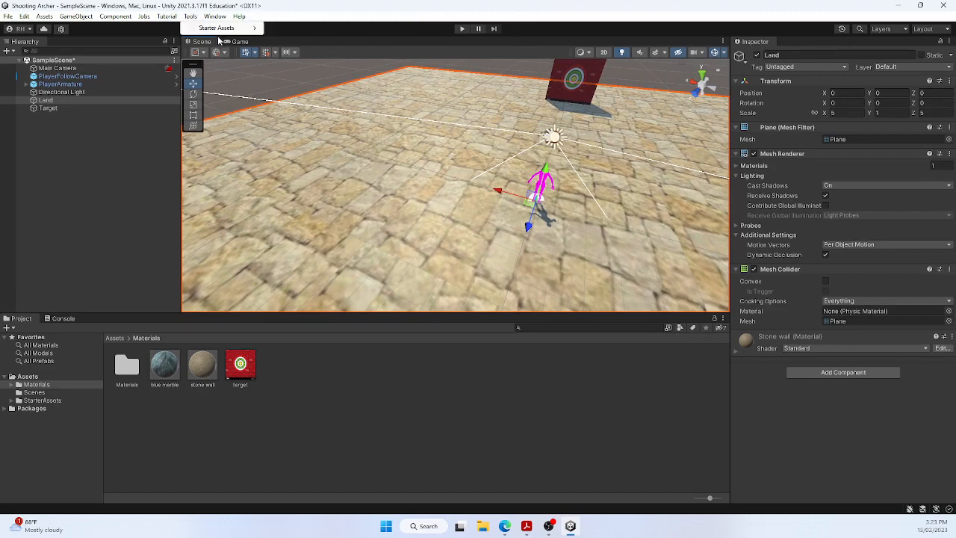
mouse_move(216, 17)
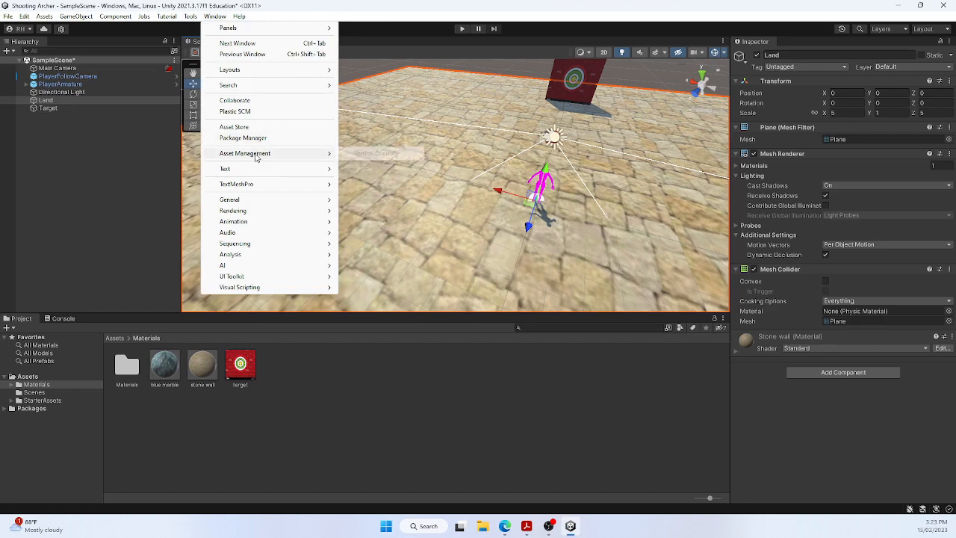
click(246, 138)
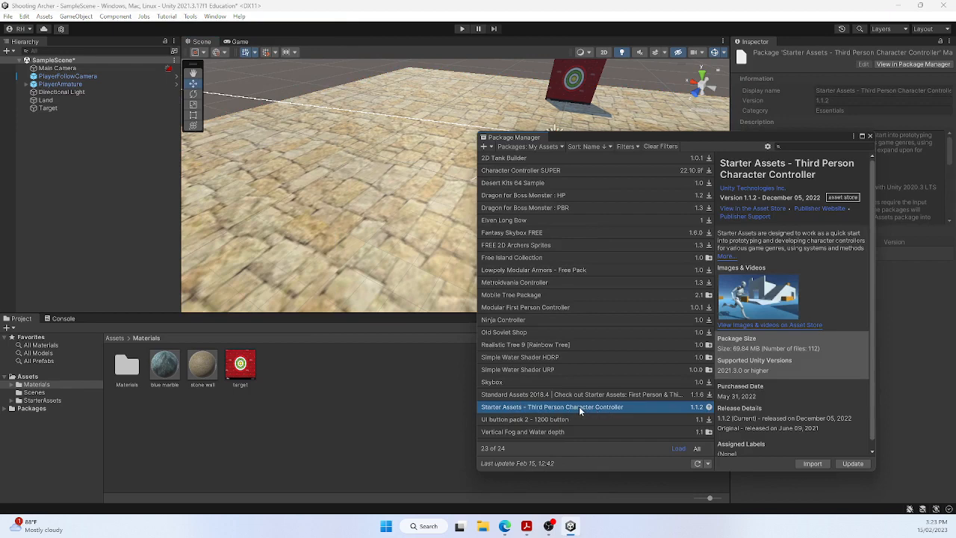
click(870, 136)
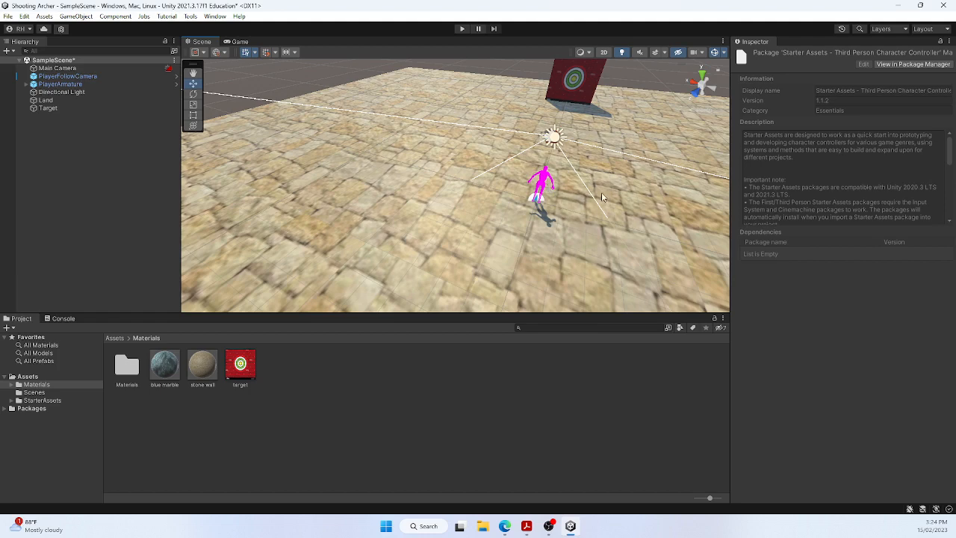
Step: Look over the Starter Assets commands for resetting the third person controller without running any of them
right_drag(603, 197, 606, 225)
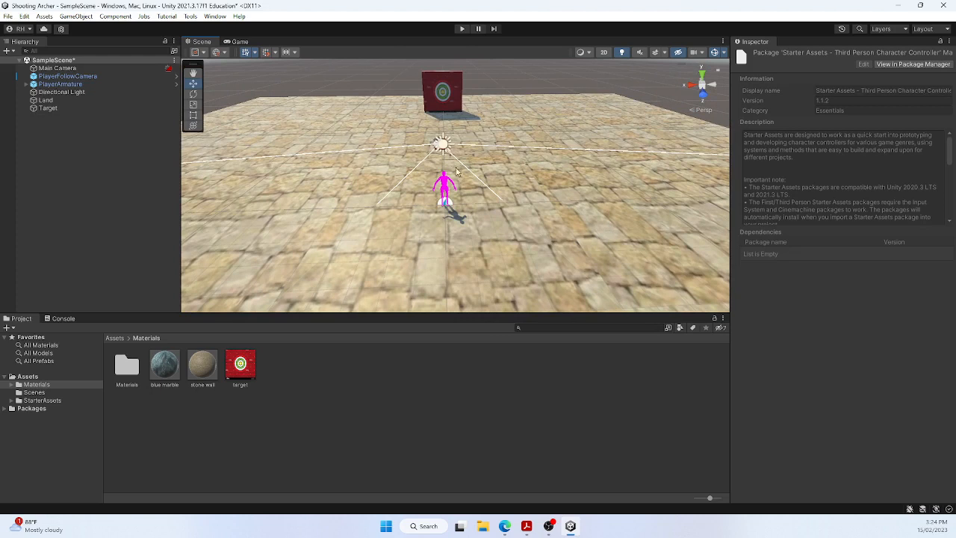
click(189, 18)
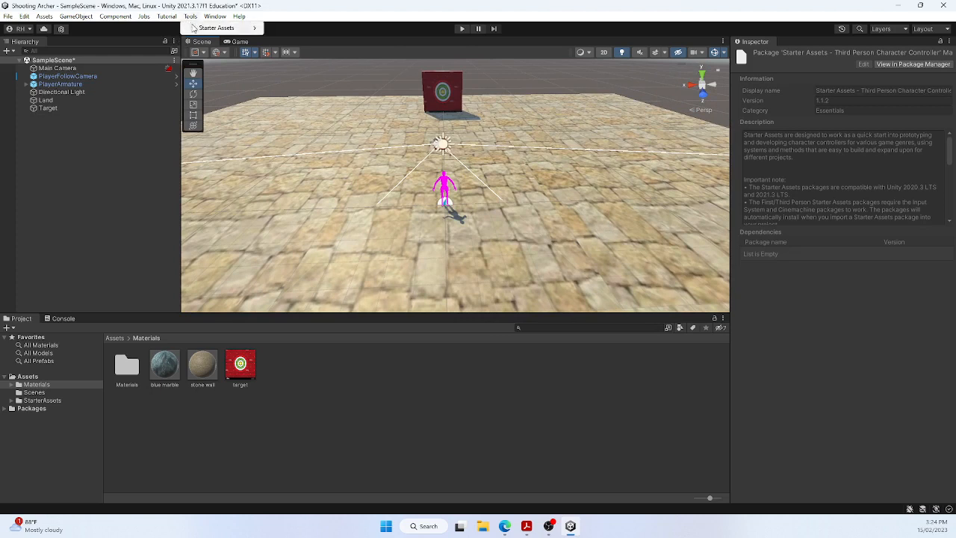
mouse_move(199, 30)
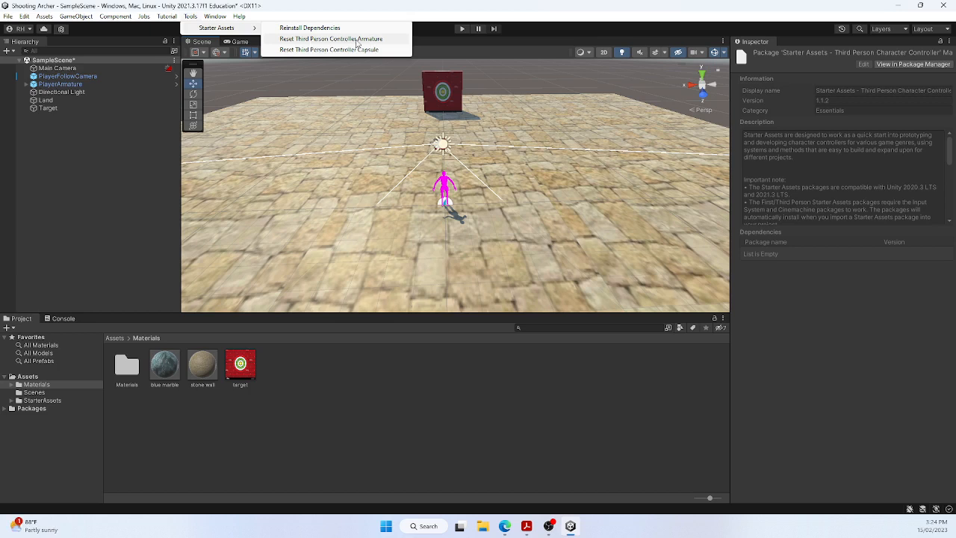
click(583, 200)
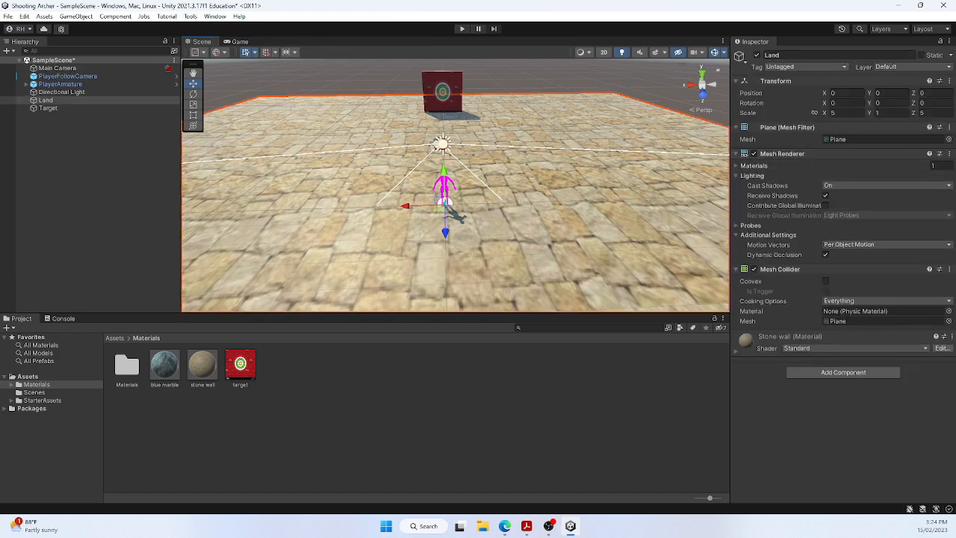
Step: Switch to Mixamo in the browser and load the Erika Archer With Bow/Arrow character, replacing the previous character
drag(955, 54, 542, 5)
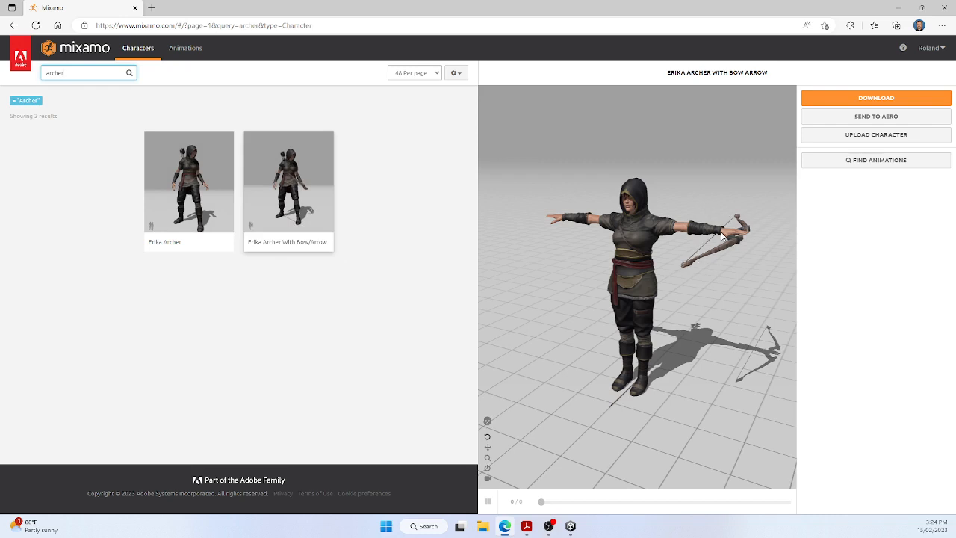
click(295, 173)
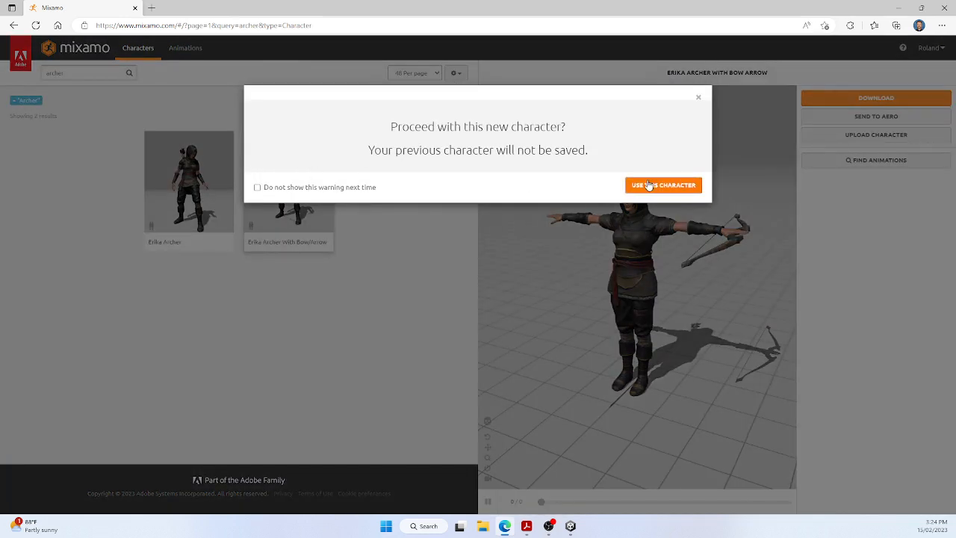
click(650, 185)
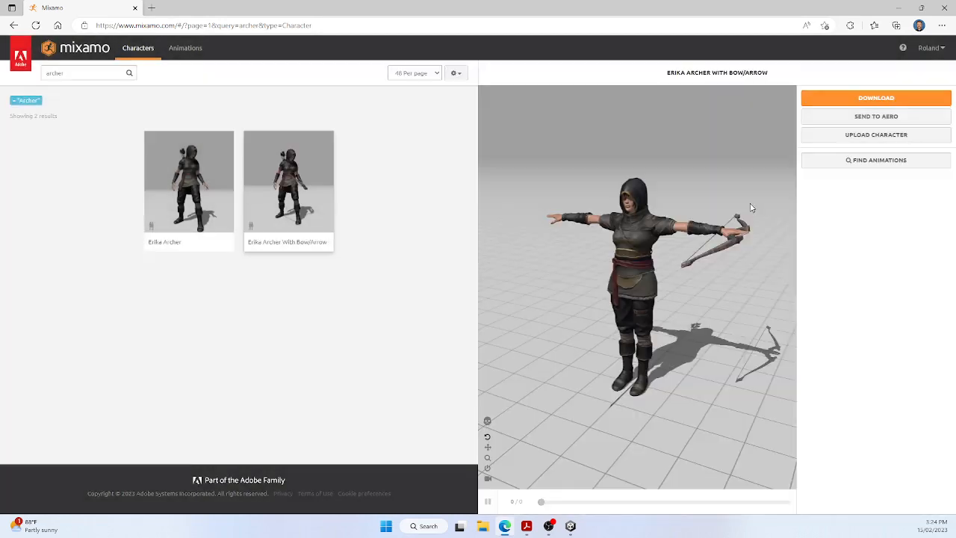
Step: Download the Erika Archer With Bow/Arrow character in FBX for Unity format with the T-pose
click(869, 99)
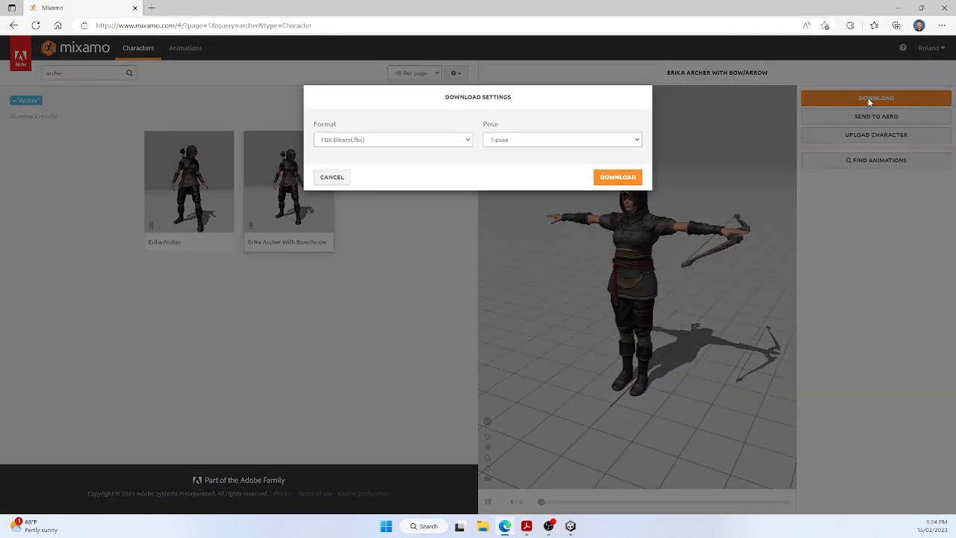
click(468, 141)
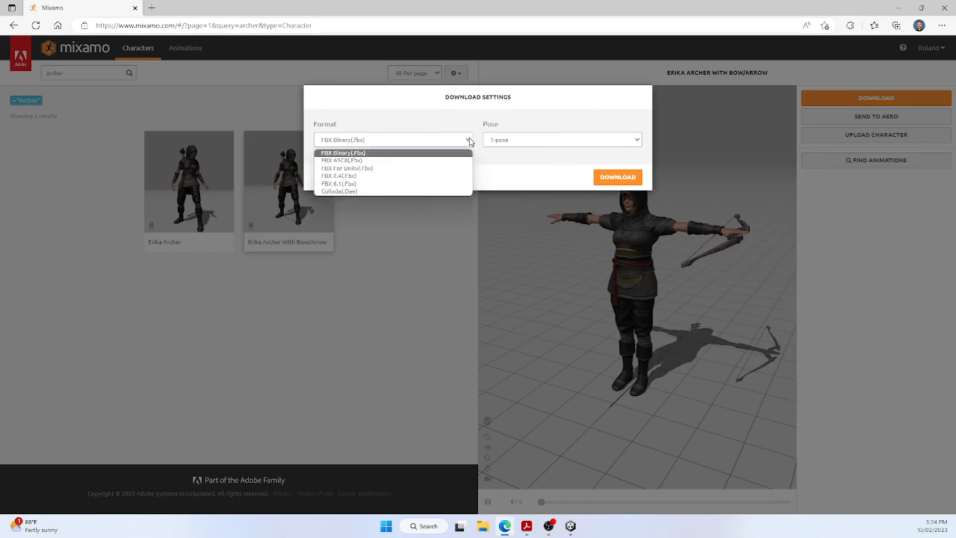
click(348, 170)
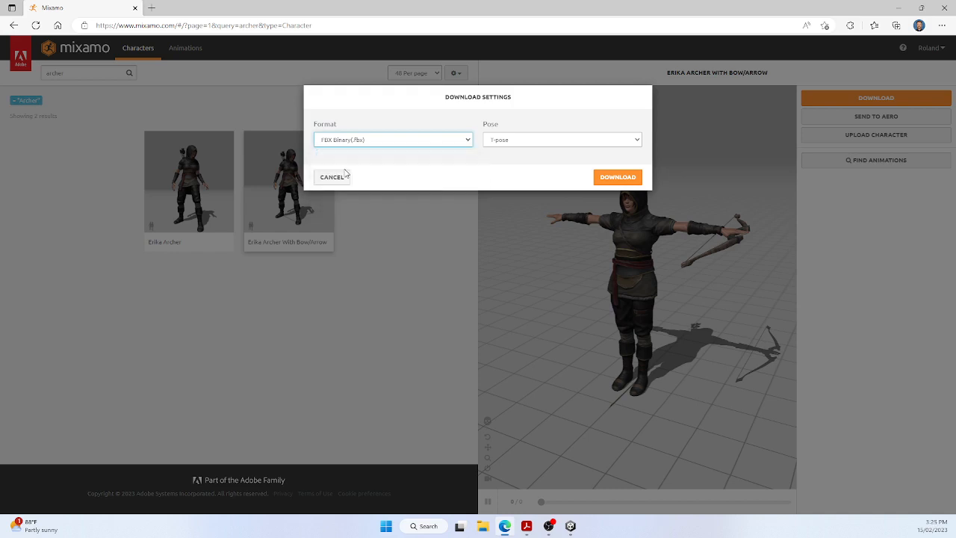
click(630, 142)
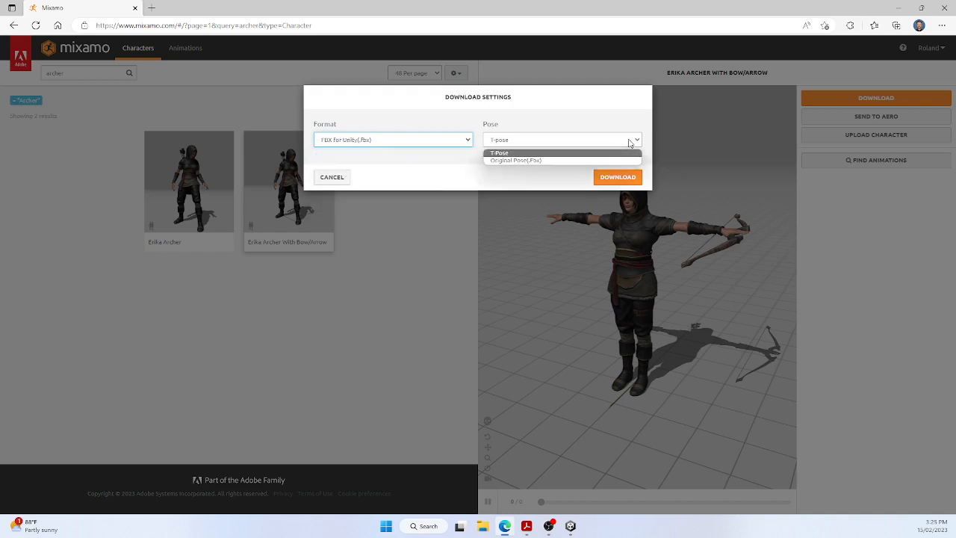
click(520, 154)
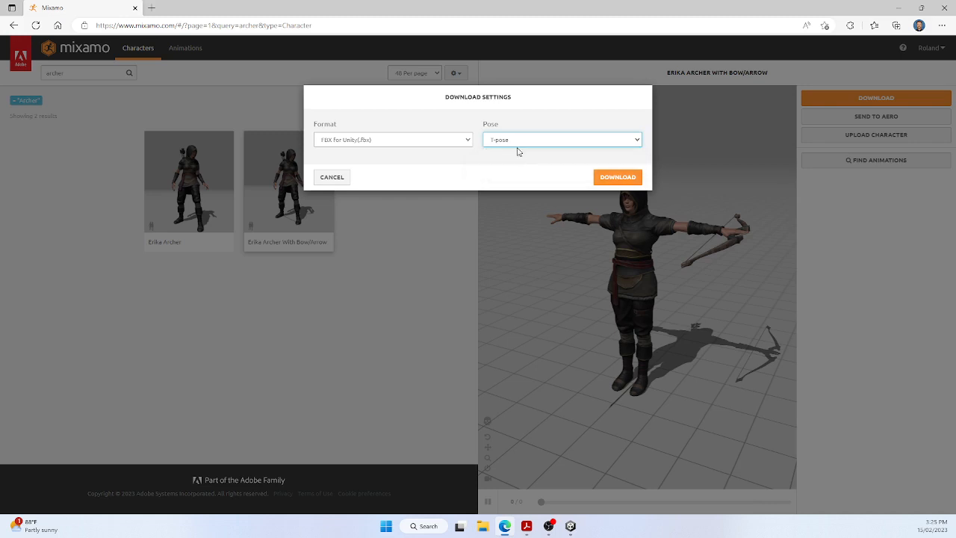
click(617, 178)
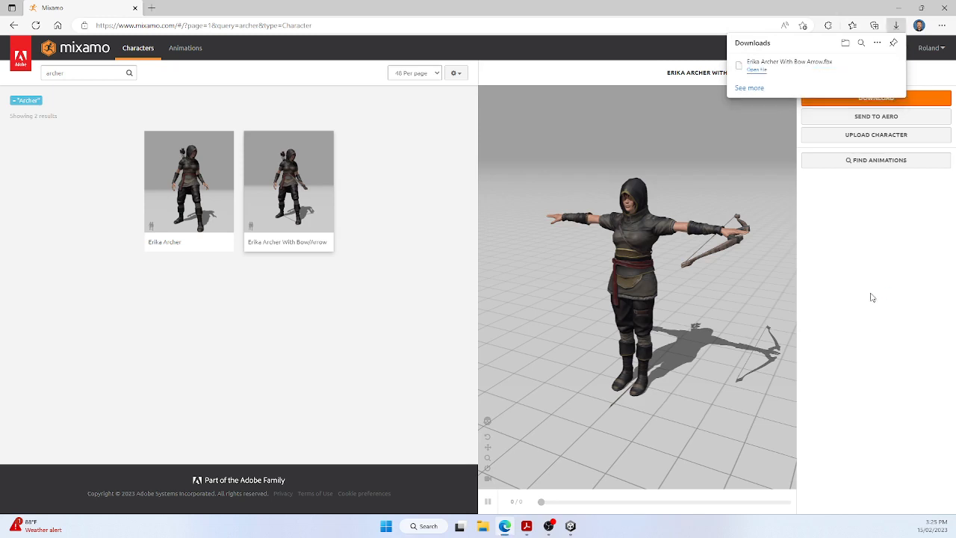
Step: Apply the Pro Longbow Pack animations to the archer and download the pack as FBX for Unity, T-pose, with no keyframe reduction
click(179, 48)
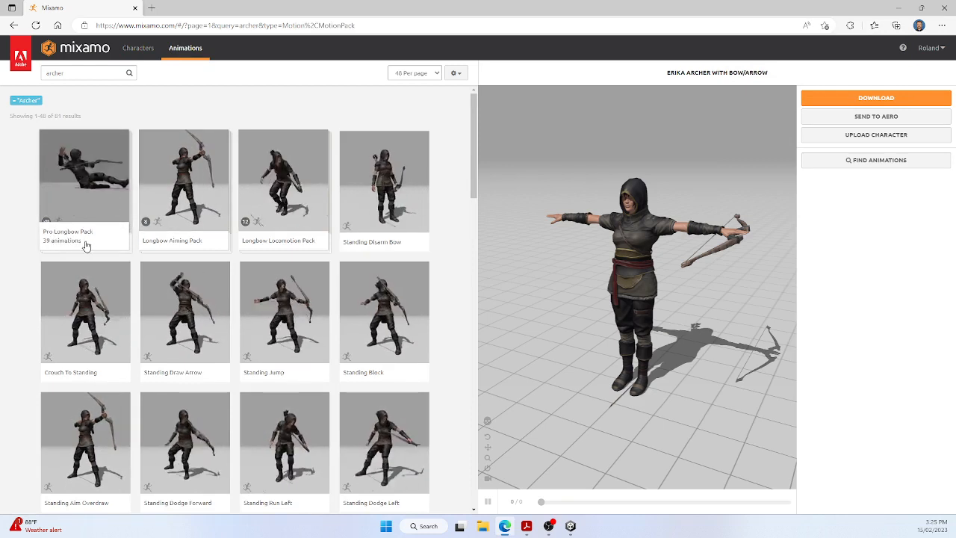
click(90, 171)
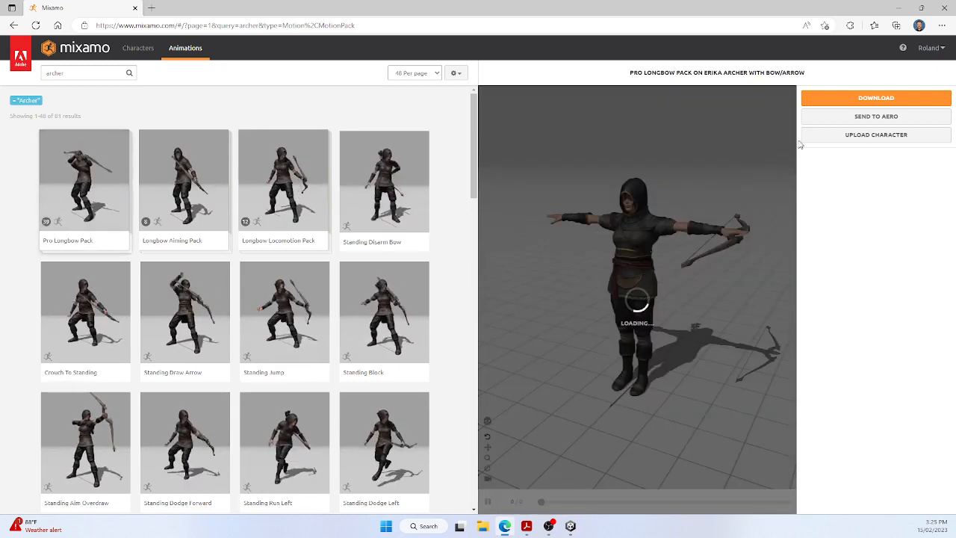
click(877, 99)
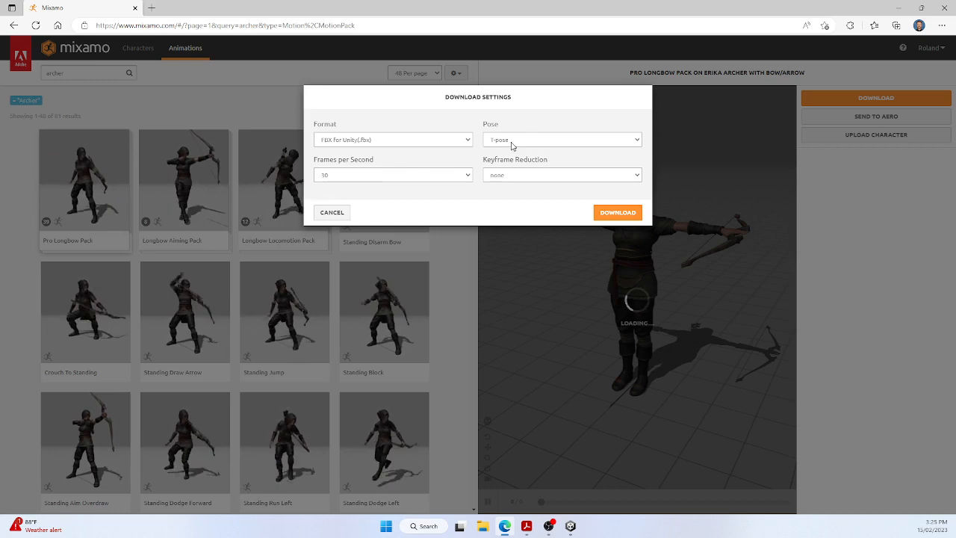
click(636, 141)
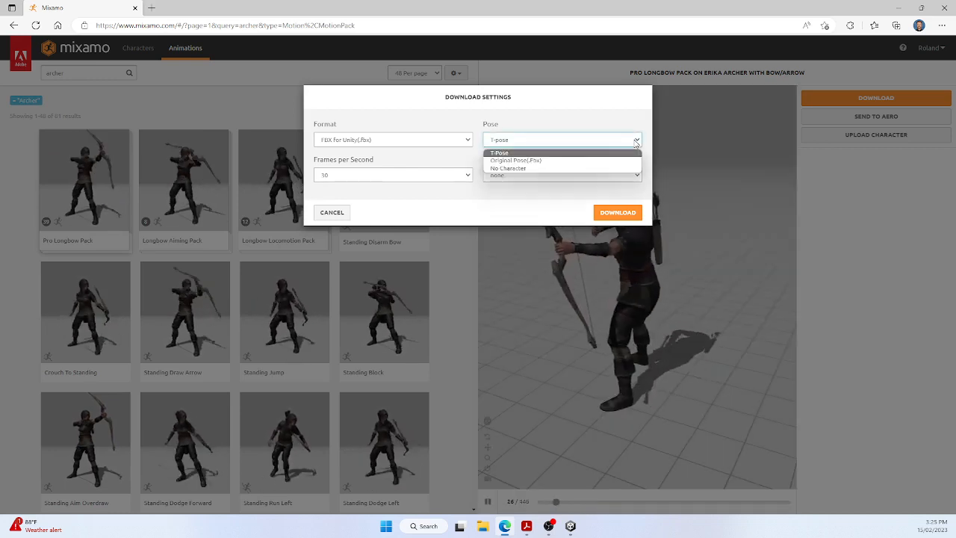
click(543, 161)
click(639, 142)
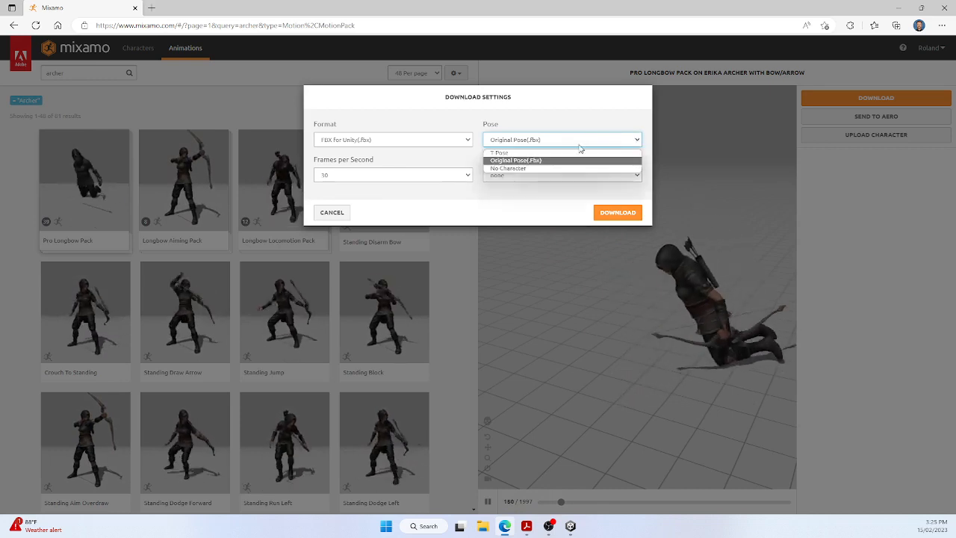
click(556, 150)
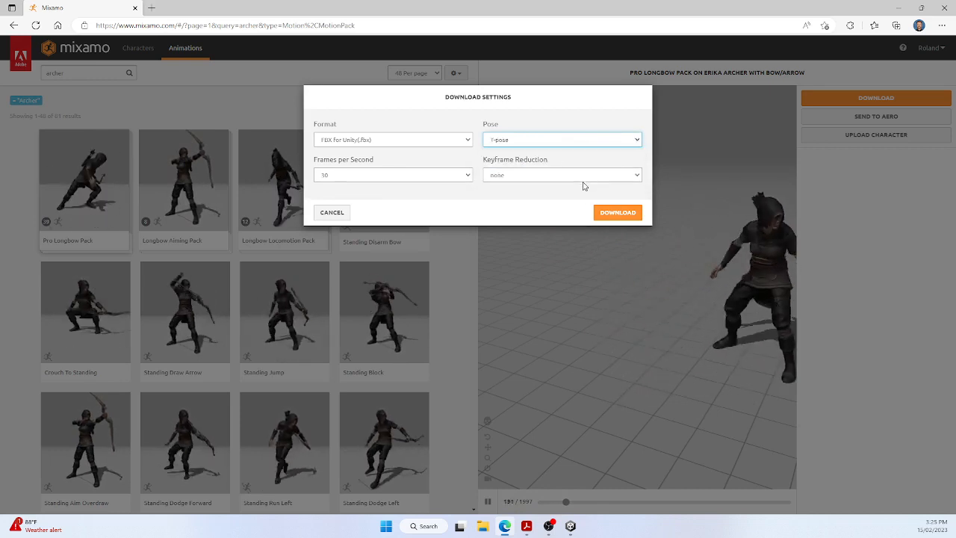
click(636, 181)
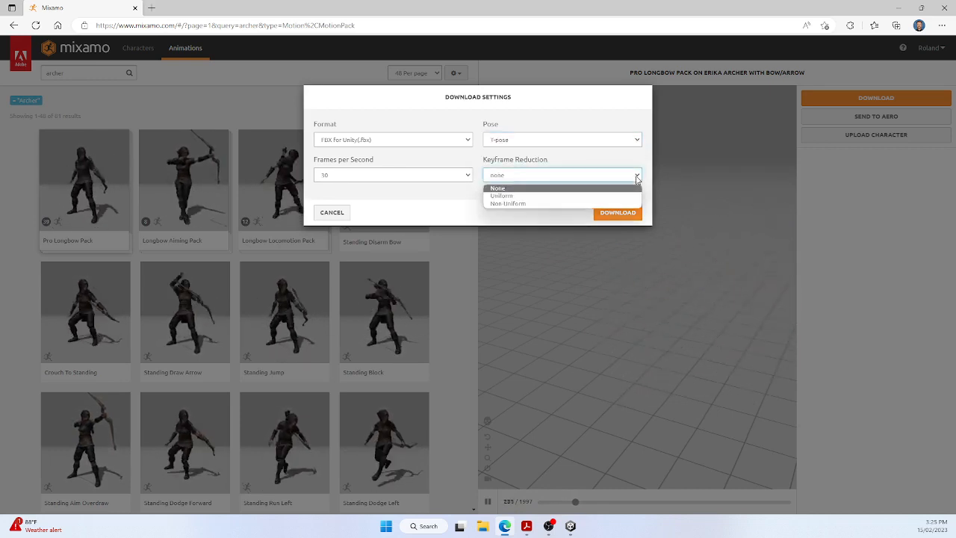
click(706, 179)
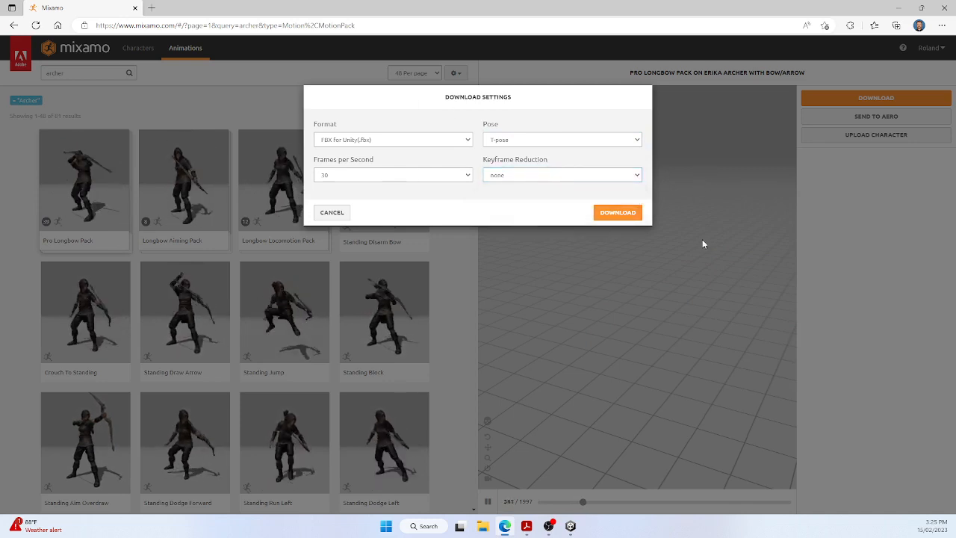
click(610, 213)
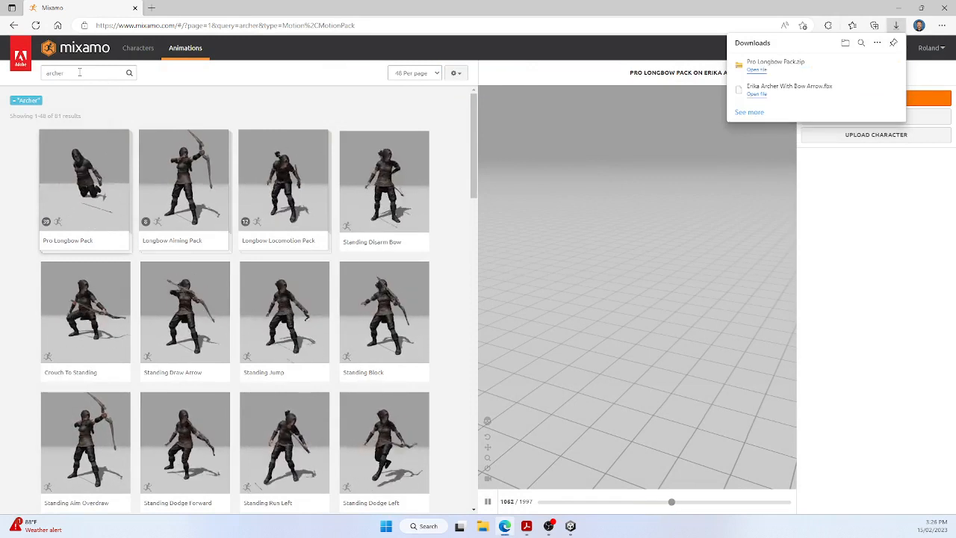
Step: Apply the Standing Draw Arrow animation to the archer and download it as FBX for Unity with skin
click(80, 73)
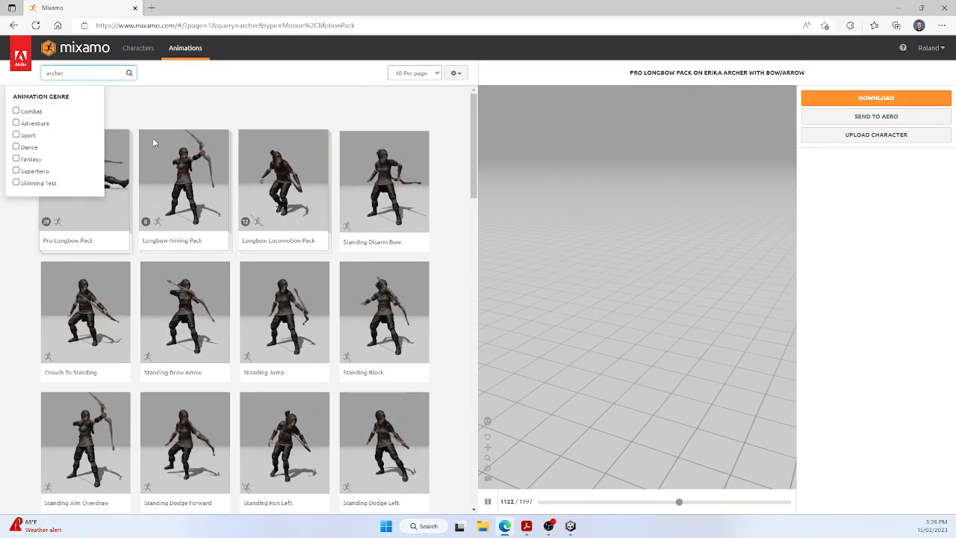
click(196, 322)
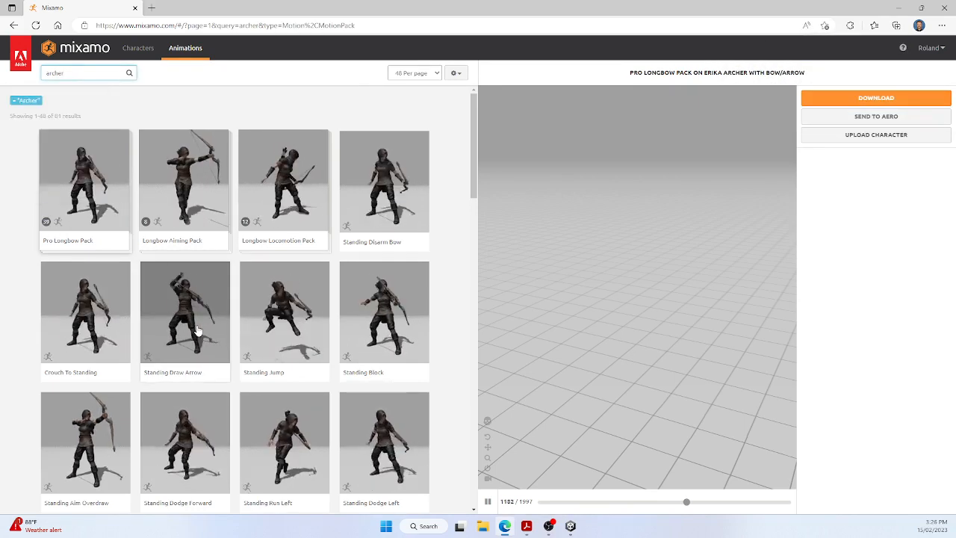
click(892, 102)
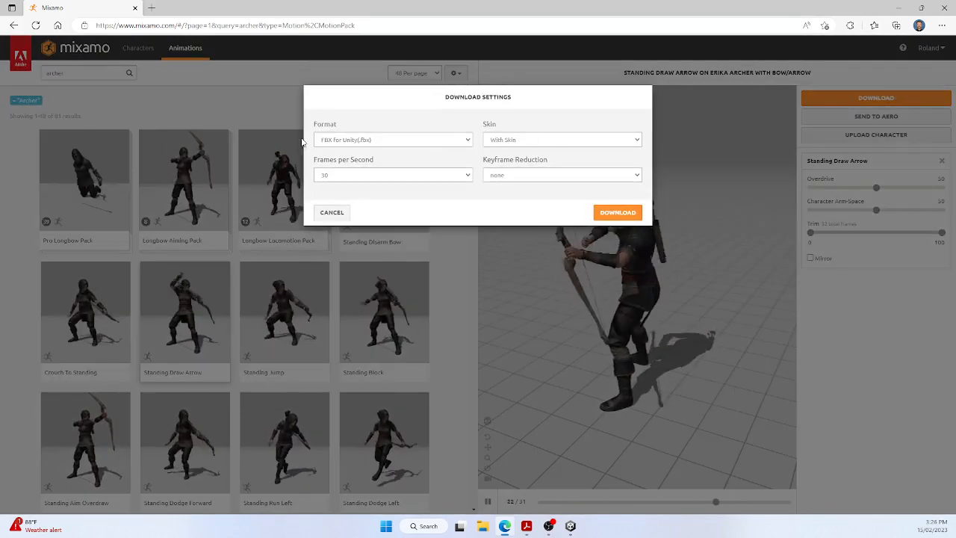
click(620, 213)
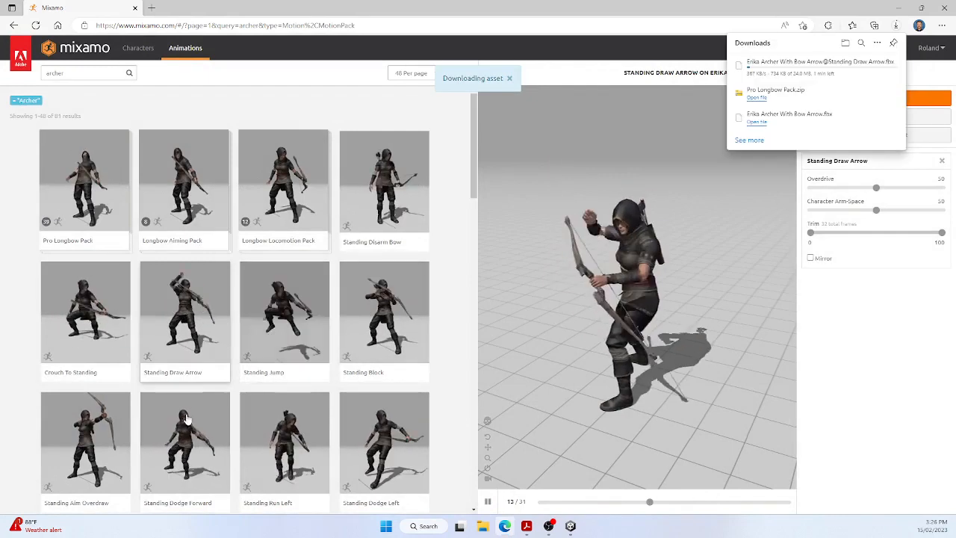
Step: Apply the Standing Aim Overdraw animation to the archer and download it as FBX for Unity without skin
click(75, 442)
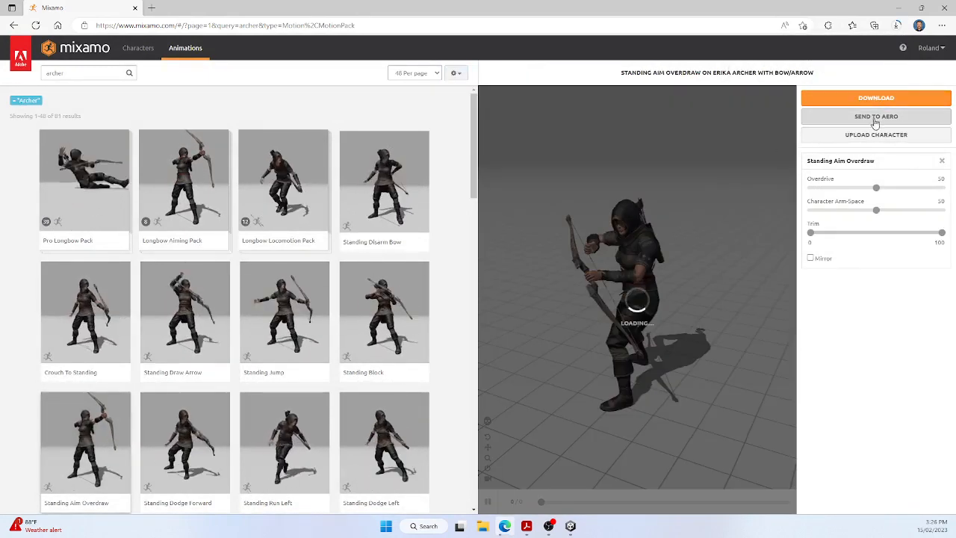
click(890, 104)
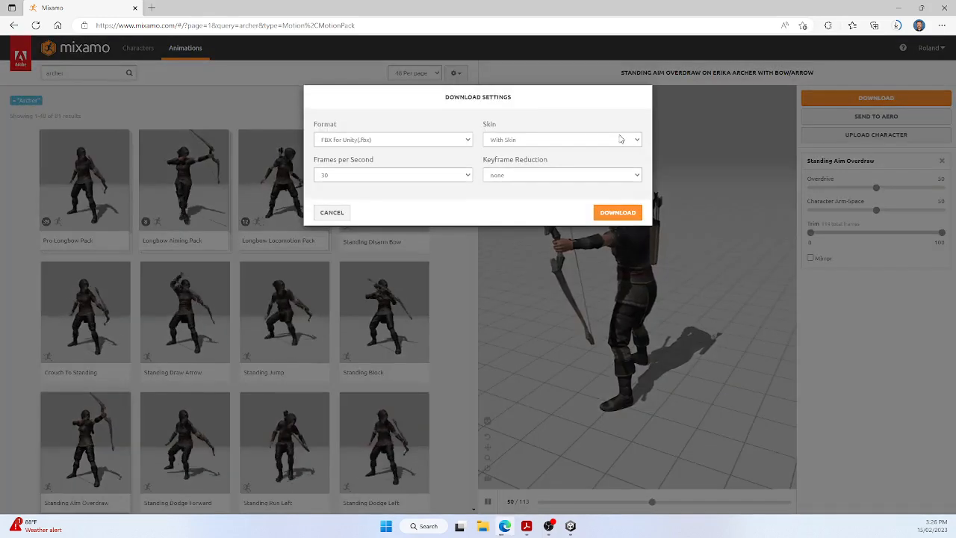
click(529, 139)
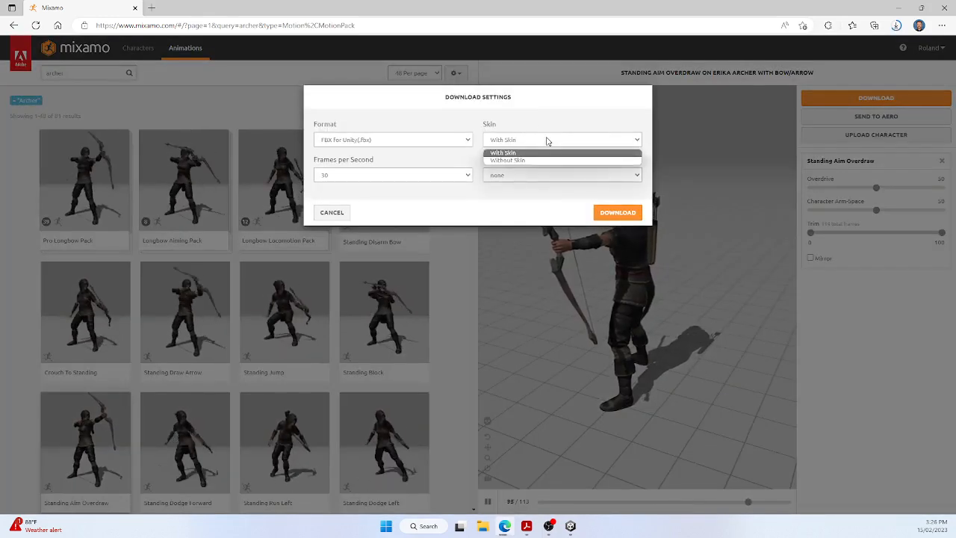
click(512, 158)
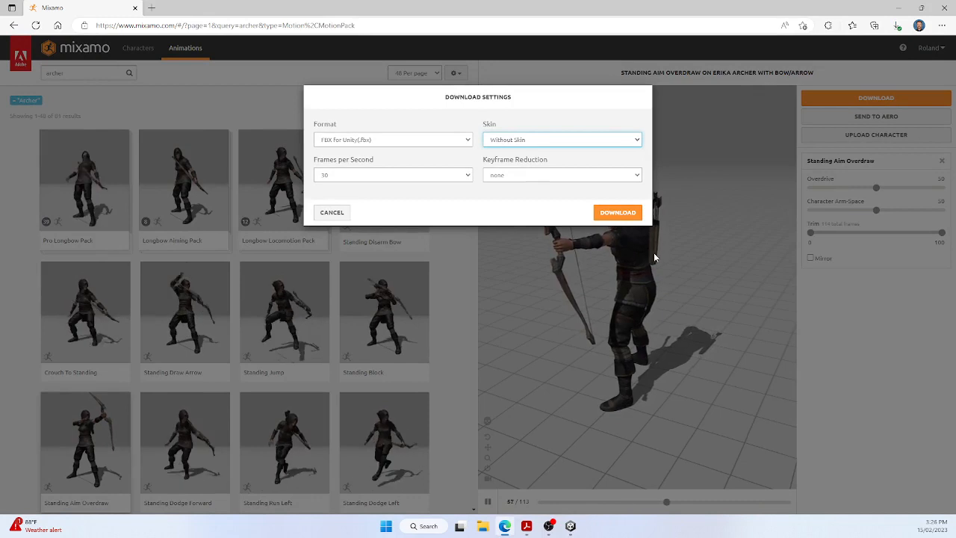
click(618, 212)
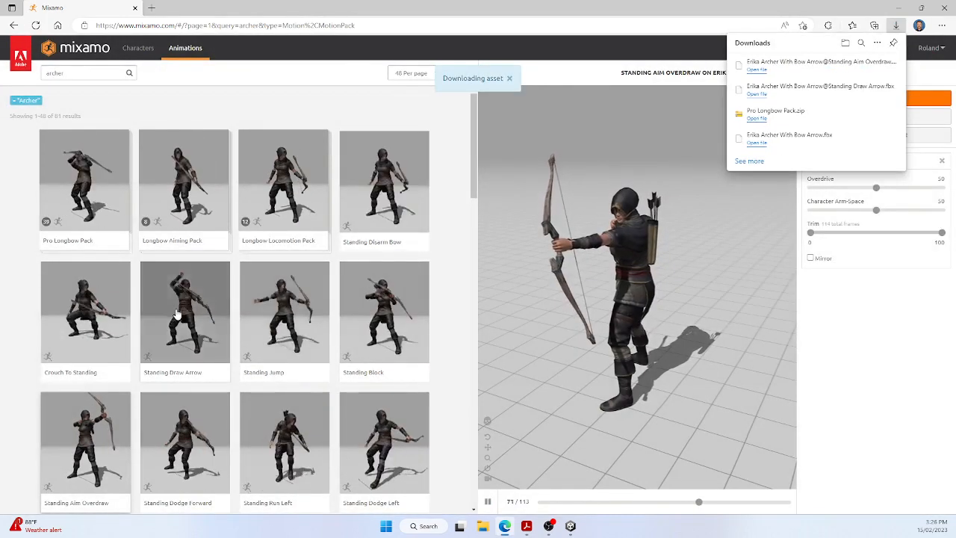
Step: Apply the Standing Draw Arrow animation again and download it as FBX for Unity, this time without skin
click(182, 304)
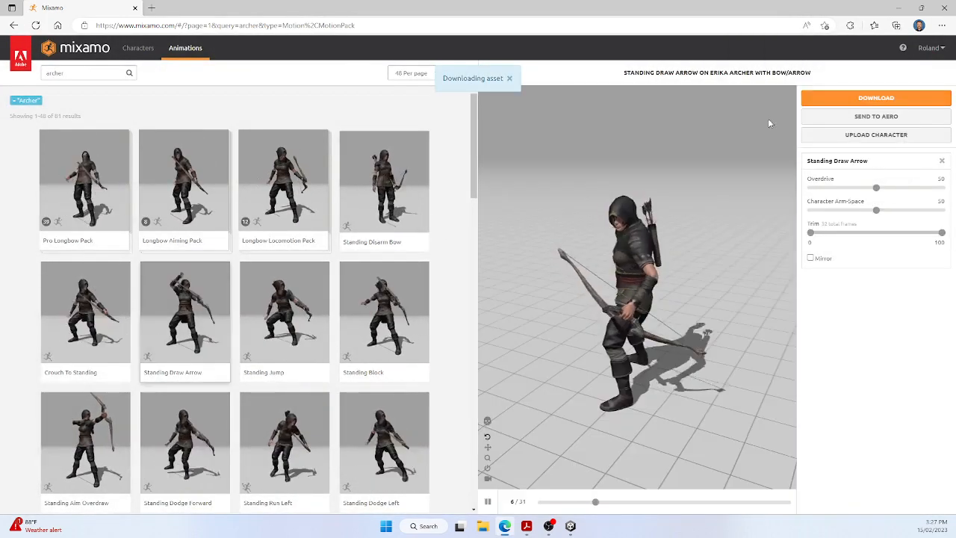
click(858, 98)
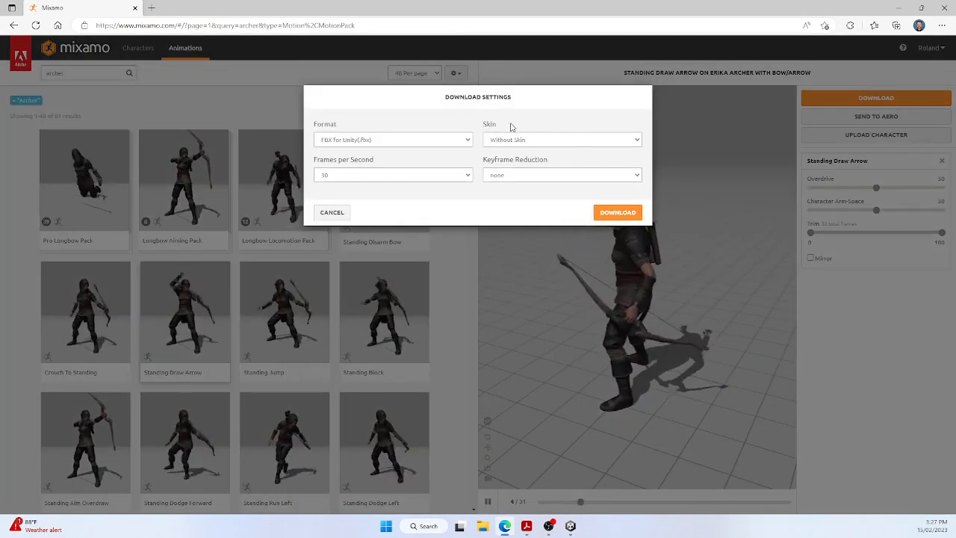
click(622, 214)
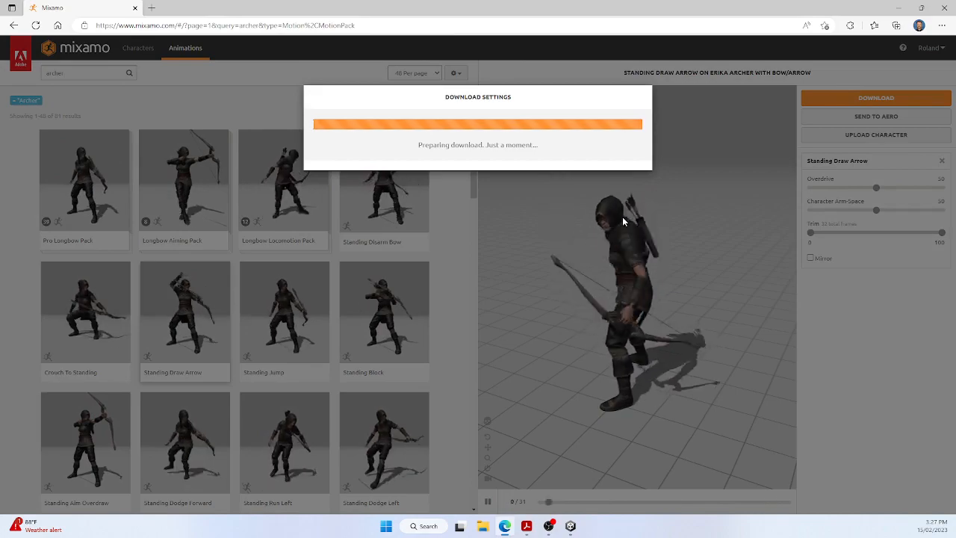
Step: Apply the Crouch Walk Forward animation with In Place enabled and download it as FBX for Unity without skin
scroll(418, 306, down, 3)
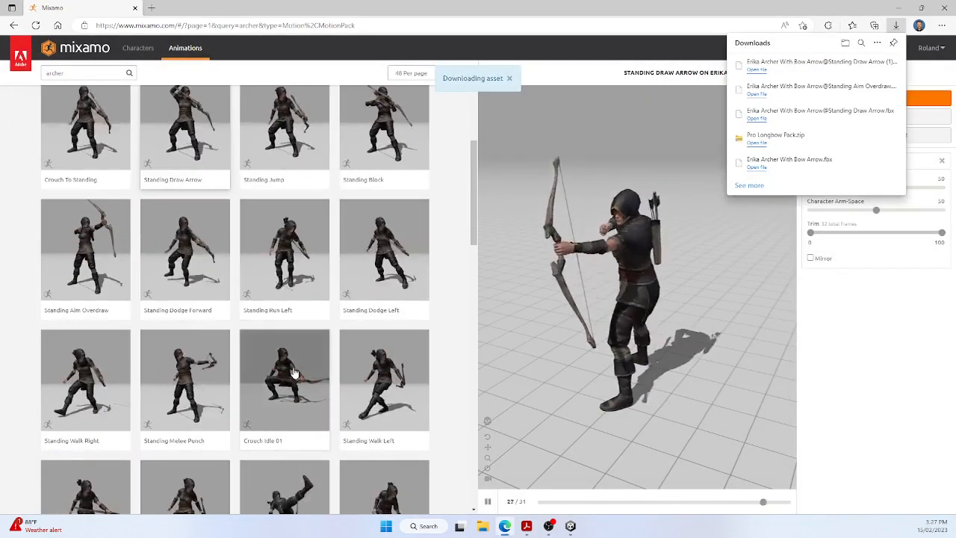
scroll(294, 371, down, 2)
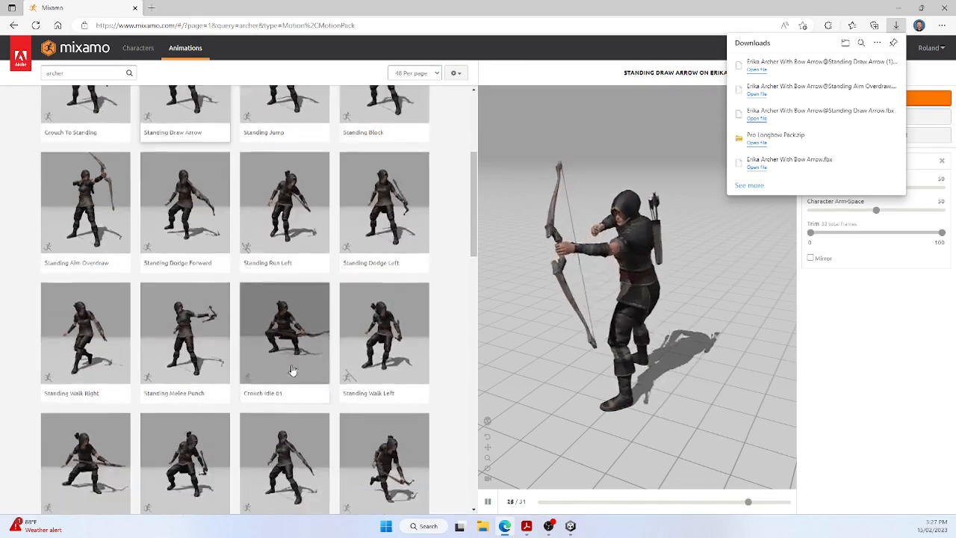
scroll(293, 371, down, 2)
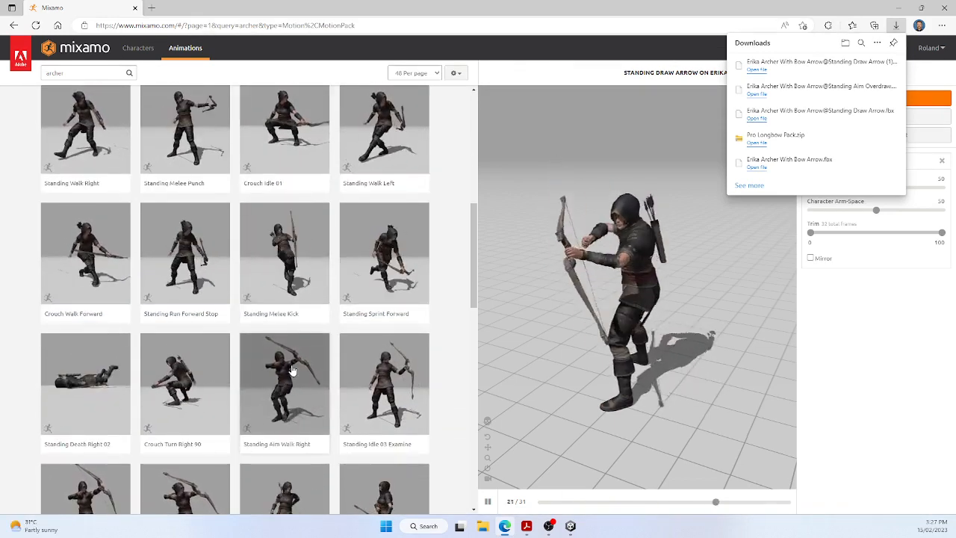
click(88, 248)
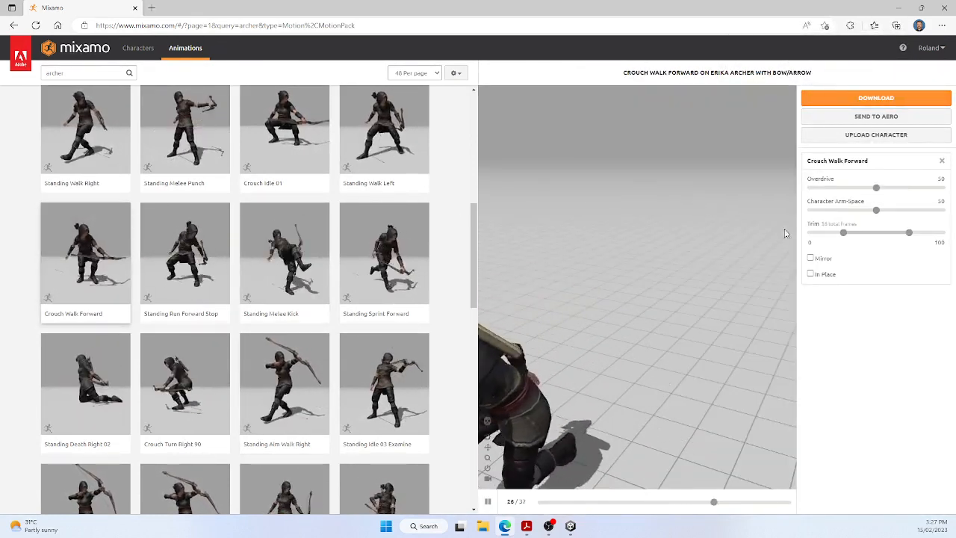
click(813, 275)
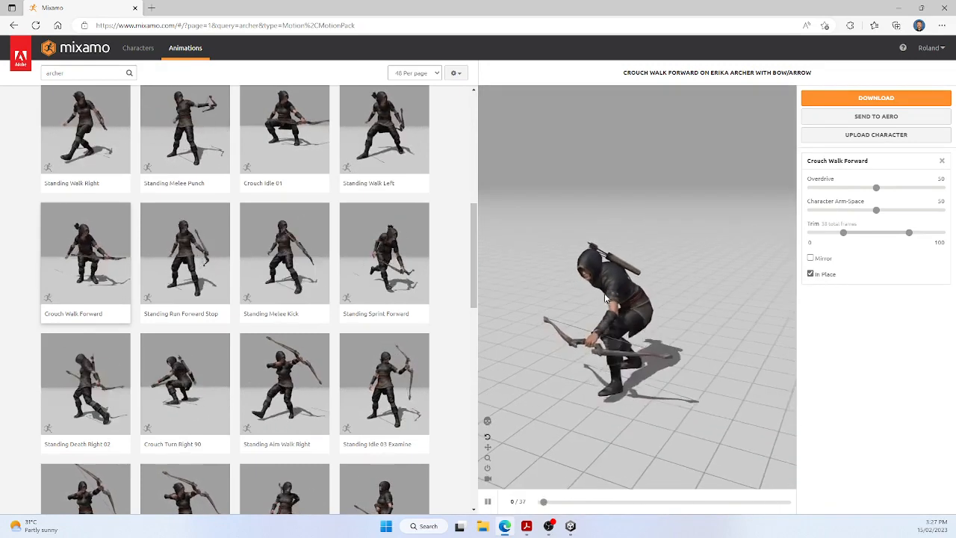
click(868, 99)
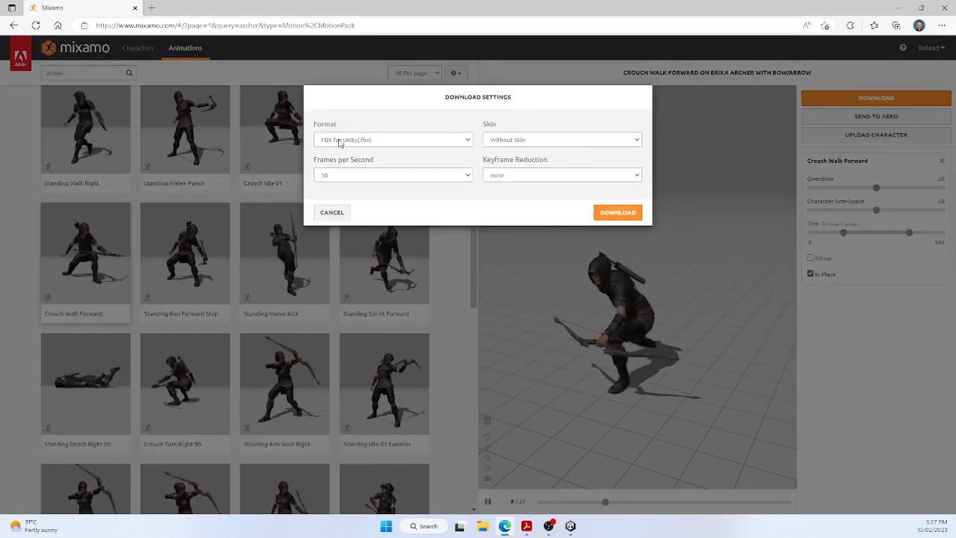
click(617, 214)
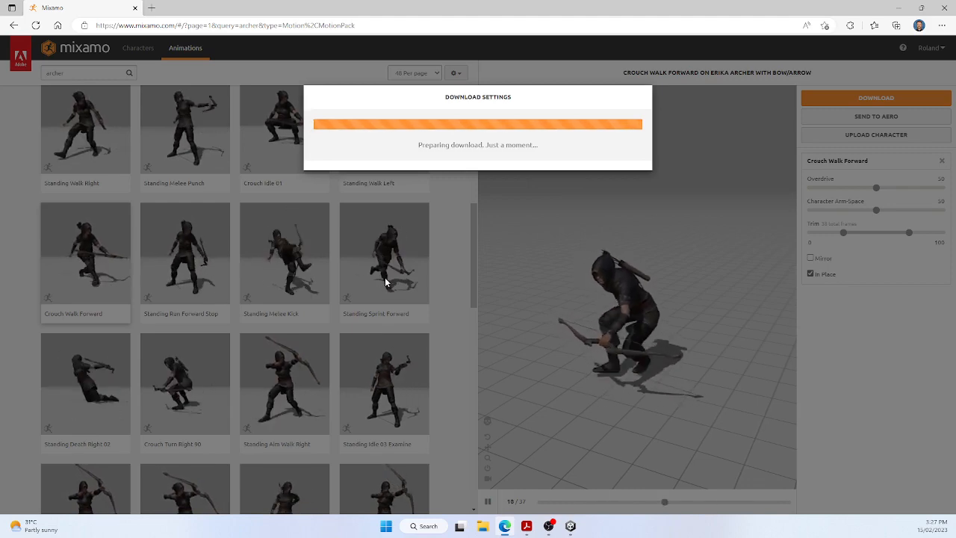
Step: Look through the remaining archer animations on the first page of results
scroll(386, 282, down, 2)
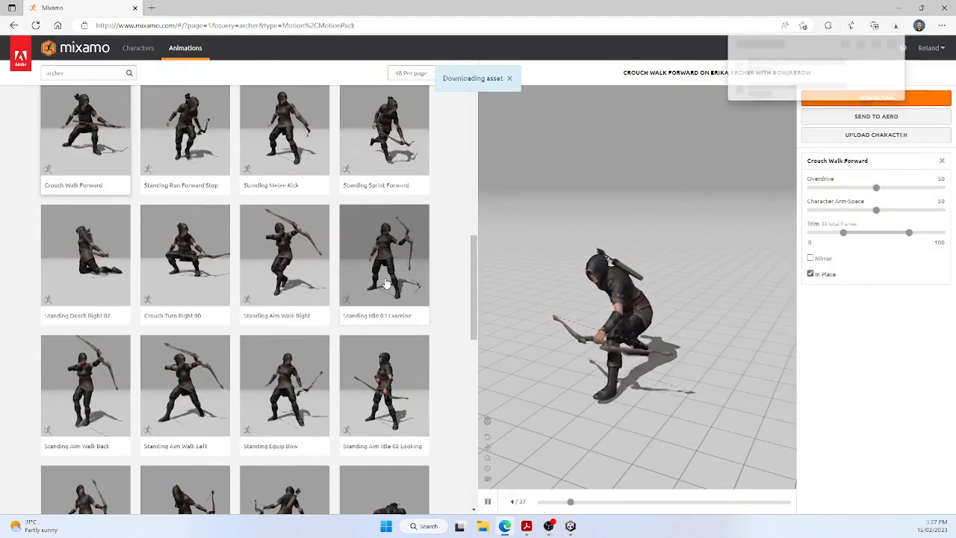
scroll(385, 282, down, 2)
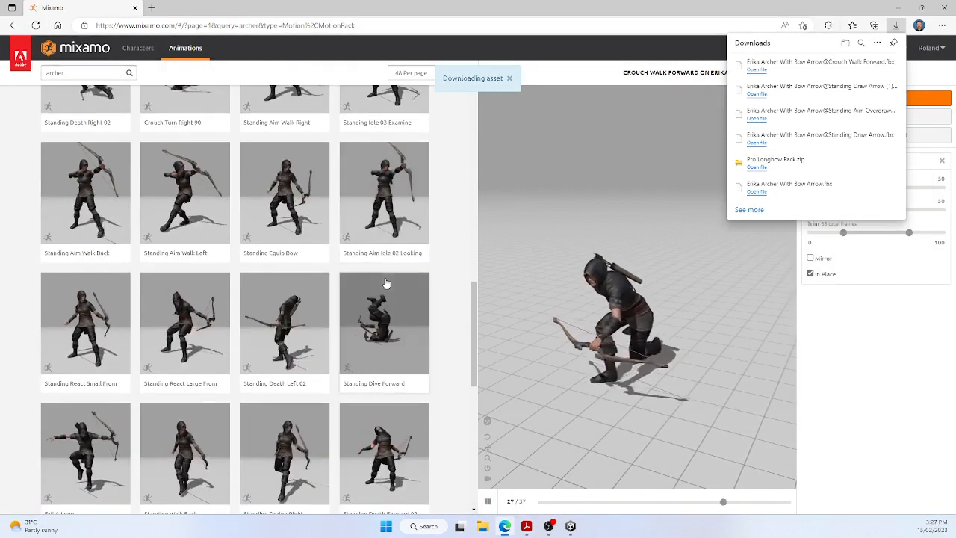
scroll(386, 283, down, 1)
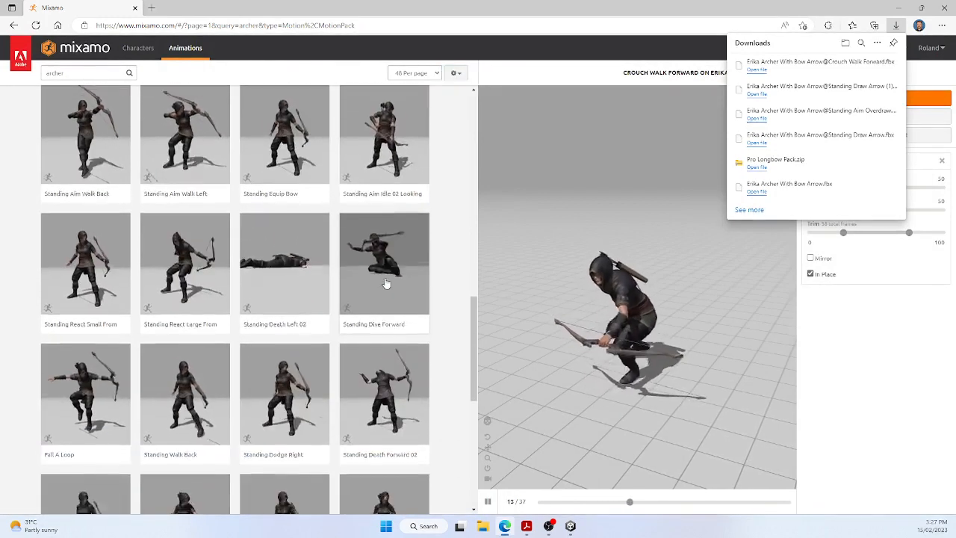
scroll(385, 283, down, 1)
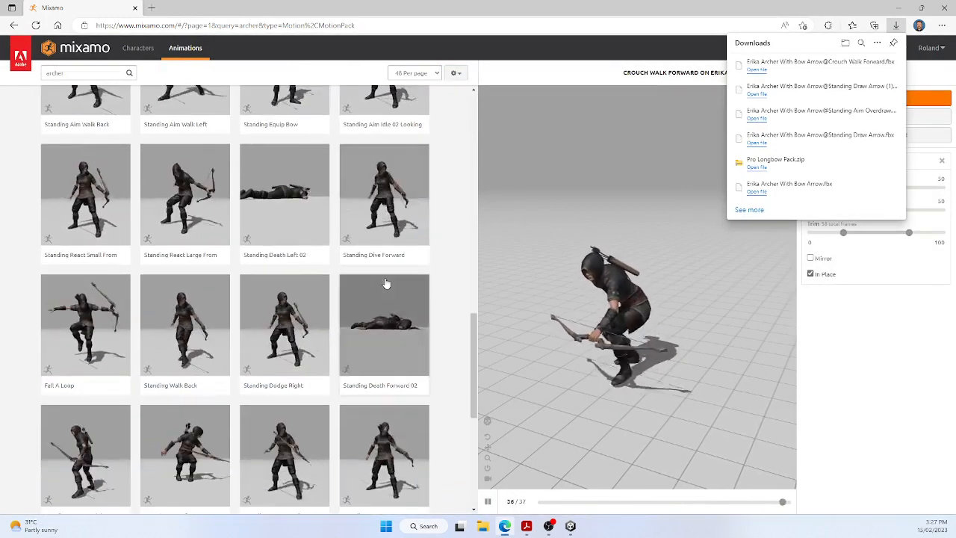
scroll(385, 283, down, 2)
scroll(386, 284, down, 1)
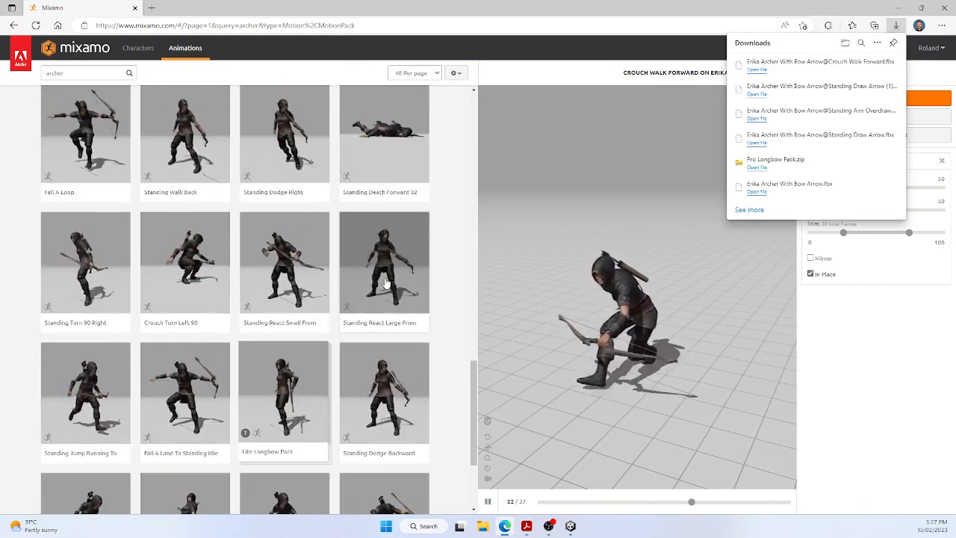
scroll(386, 283, down, 2)
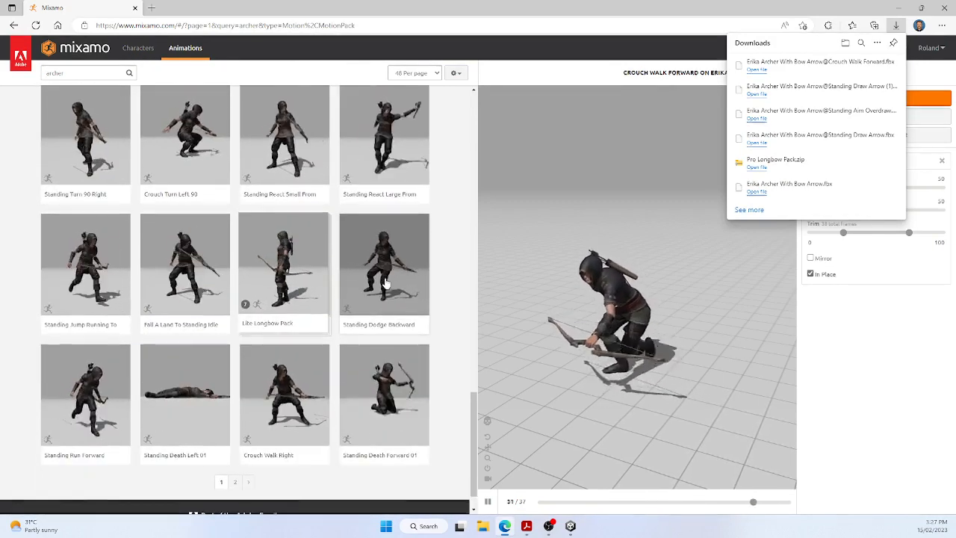
scroll(386, 283, down, 2)
scroll(384, 286, up, 20)
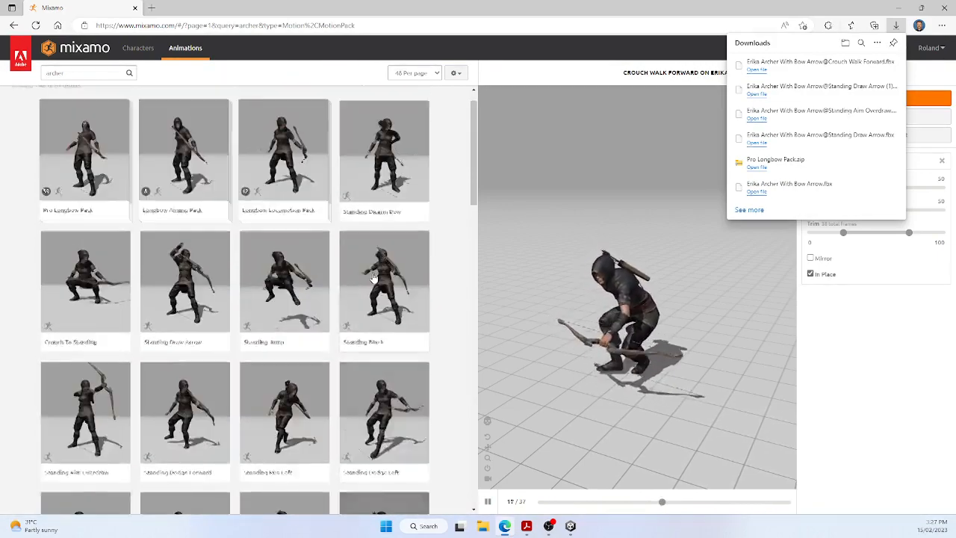
Step: Replace the animation search term with "recoil"
click(88, 75)
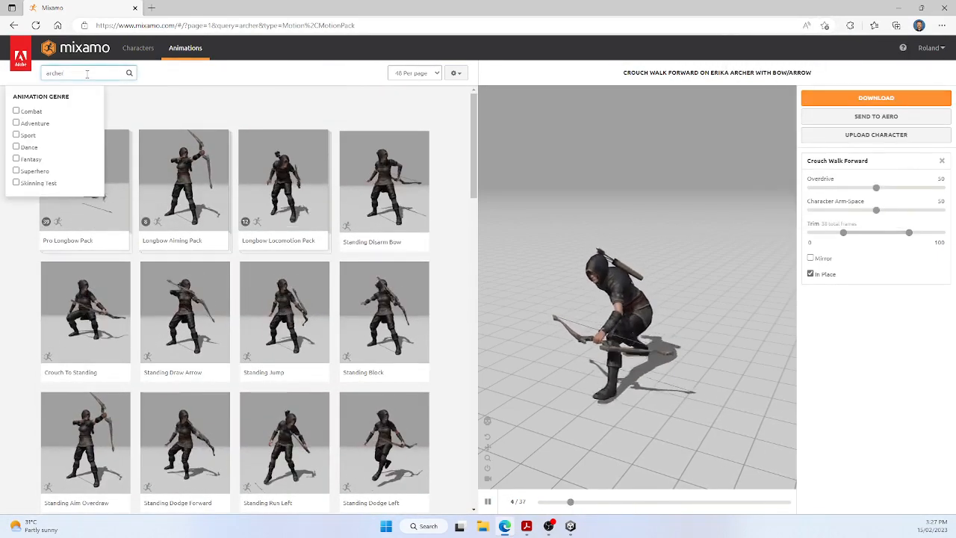
key(BackSpace)
key(BackSpace)
key(BackSpace)
key(BackSpace)
key(BackSpace)
key(BackSpace)
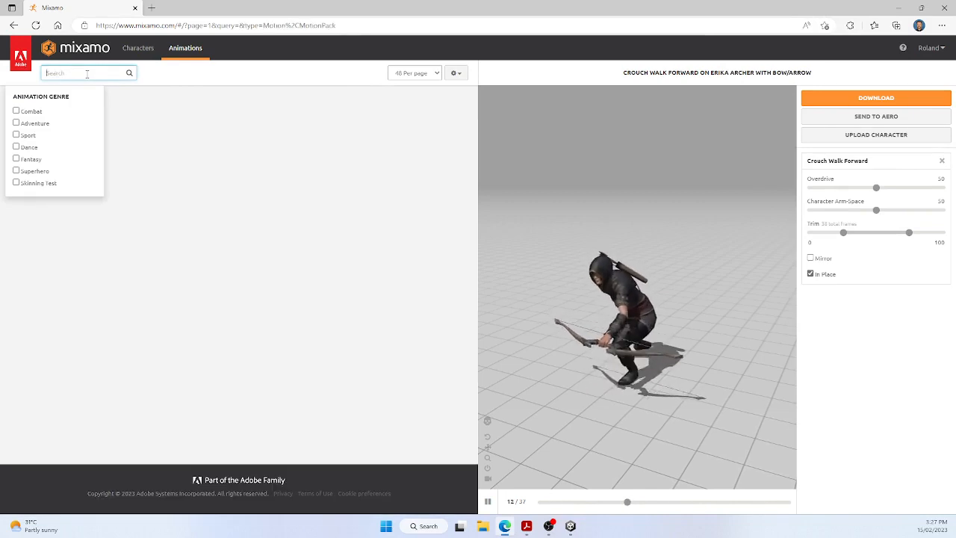
text(recoil)
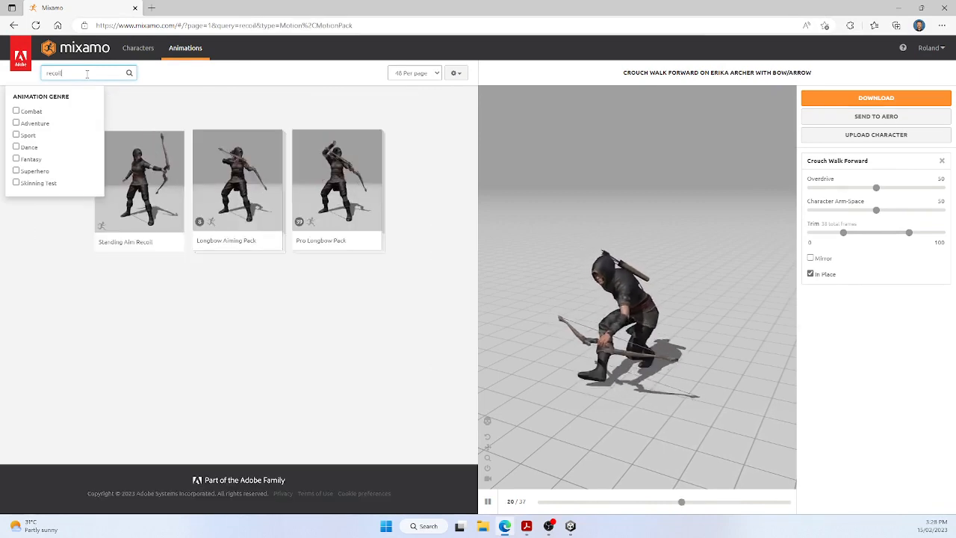
Step: Apply the Standing Aim Recoil animation to the archer and download it as FBX for Unity without skin
click(138, 180)
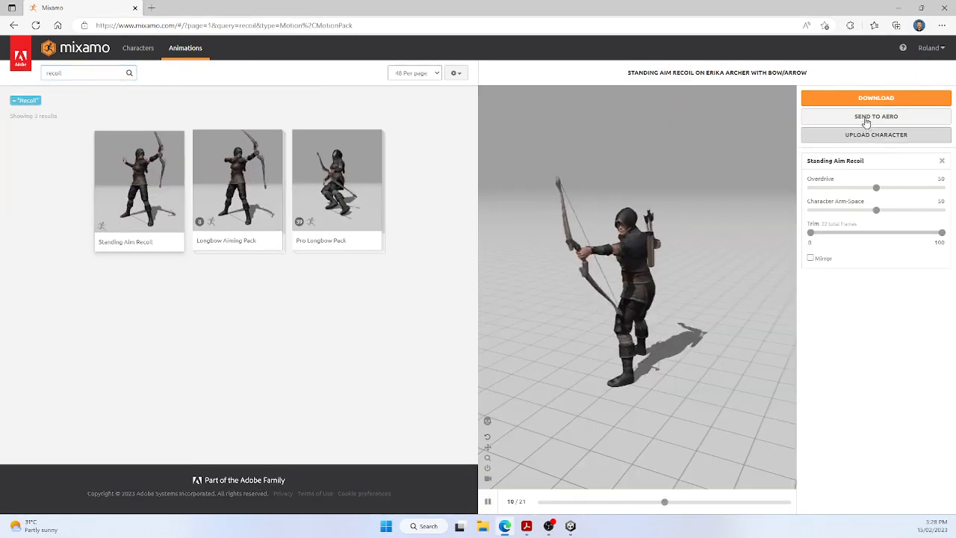
click(878, 99)
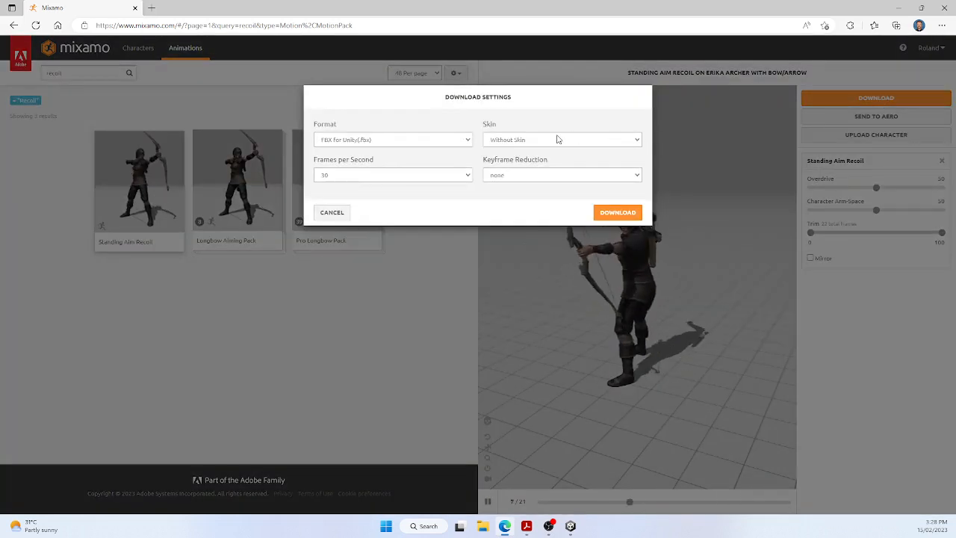
click(612, 213)
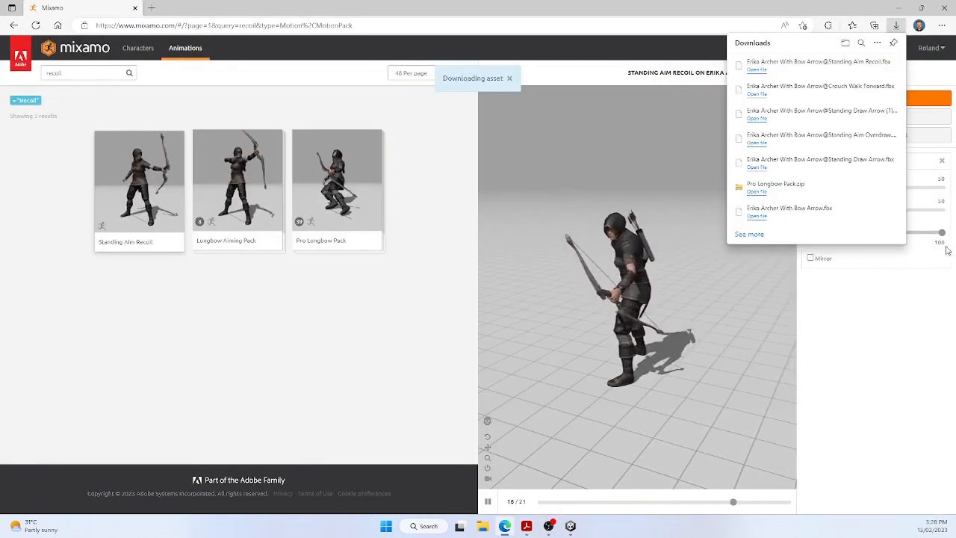
Step: Open the Downloads folder in File Explorer, move its window aside, and open a second File Explorer window
click(847, 46)
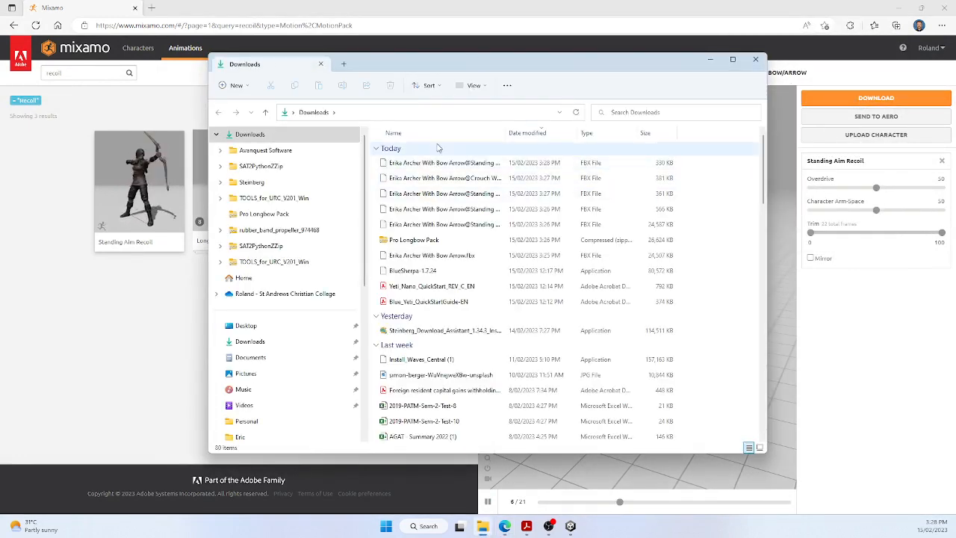
drag(498, 62, 668, 65)
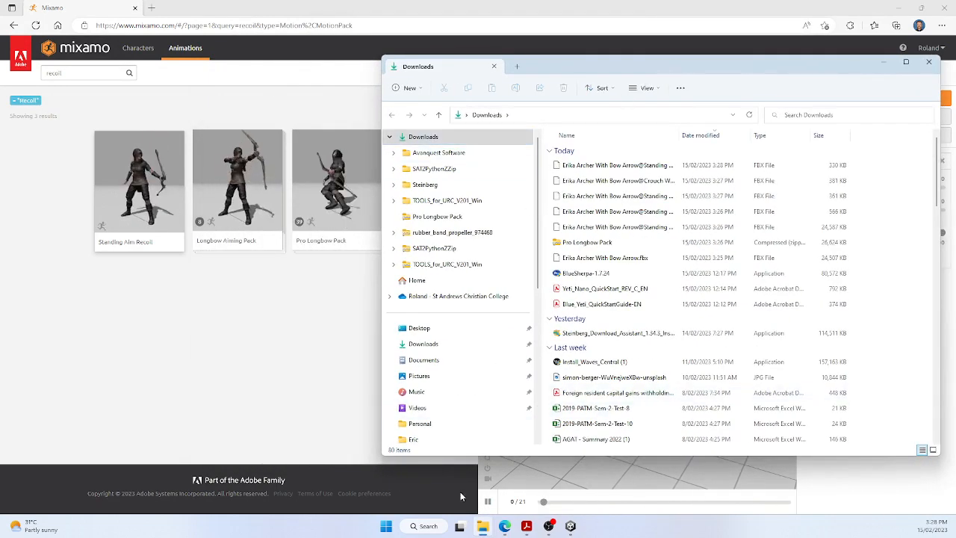
right_click(485, 527)
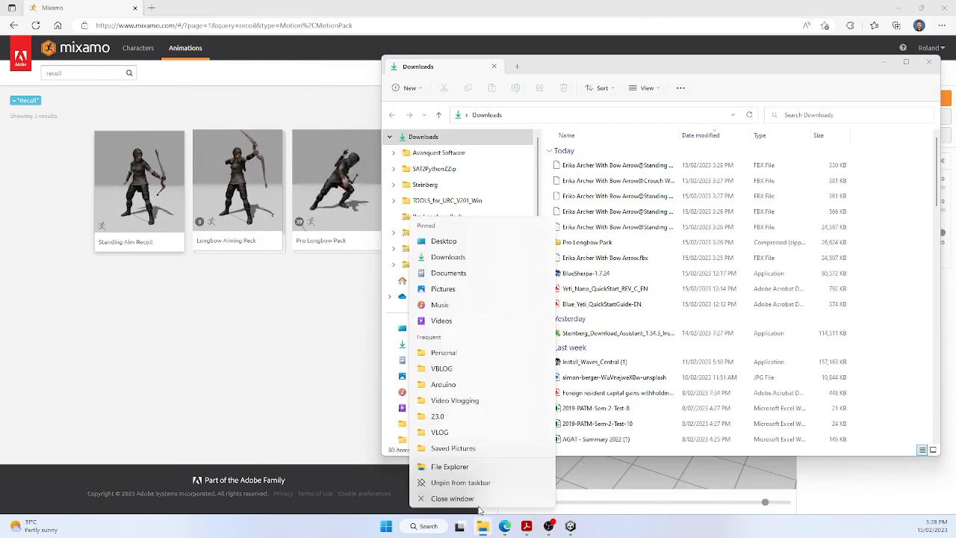
click(454, 467)
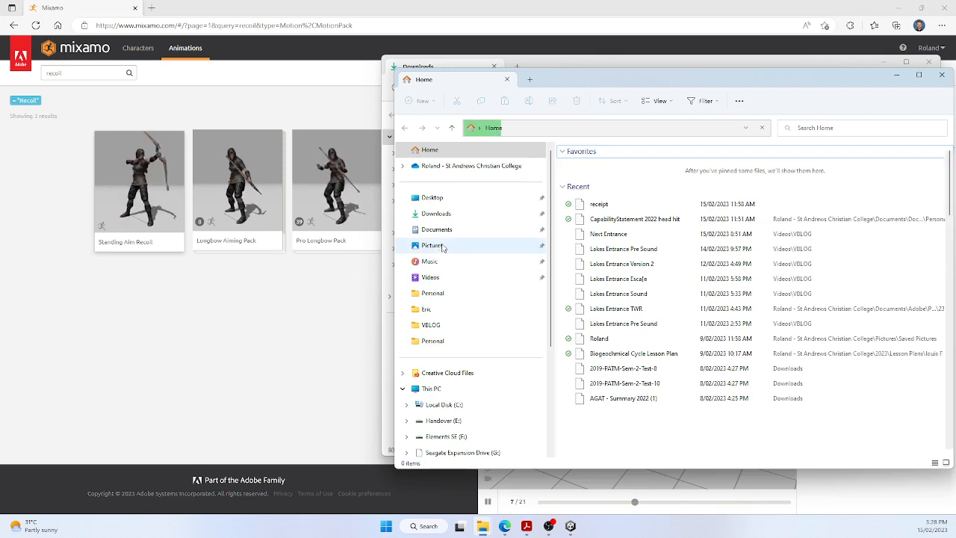
Step: Create a folder named Demo Archer inside Pictures > Unity and open it
click(434, 247)
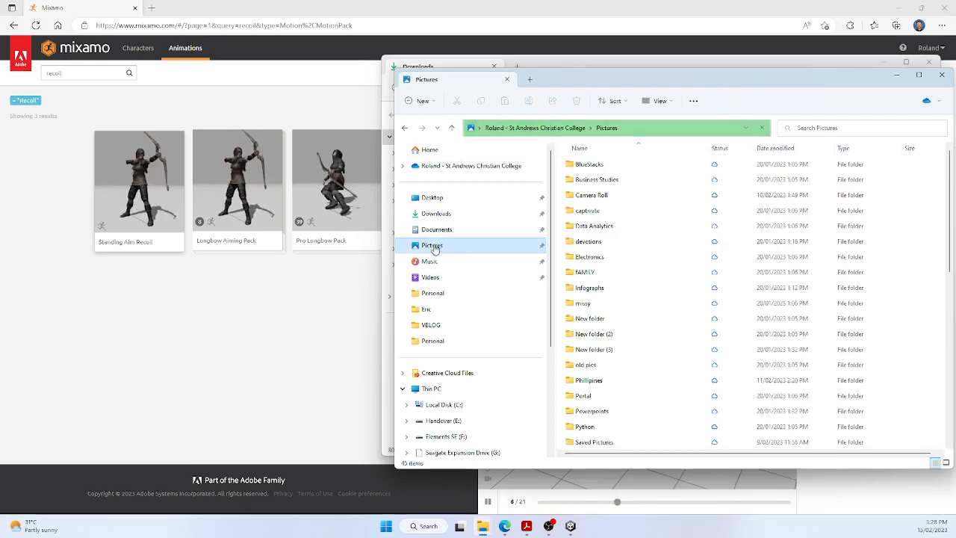
scroll(619, 336, down, 5)
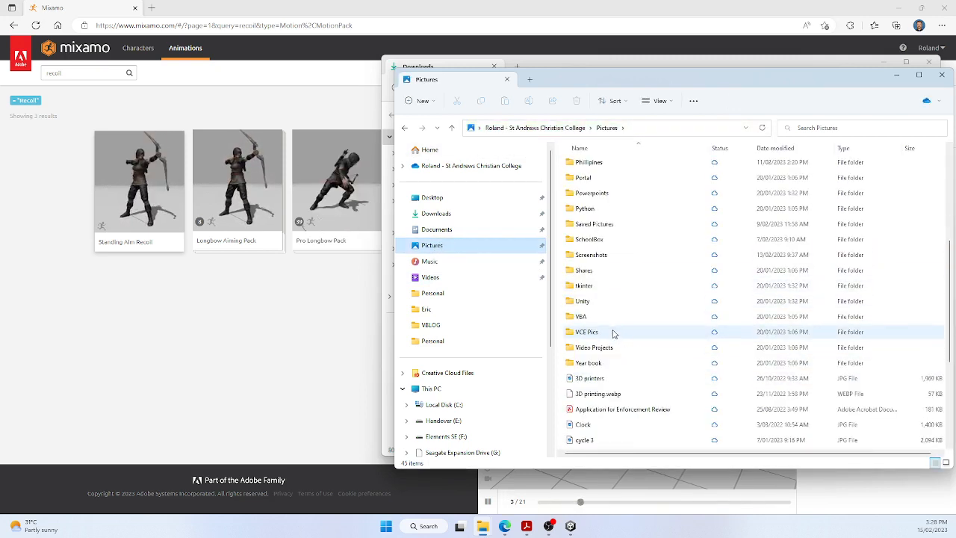
click(585, 302)
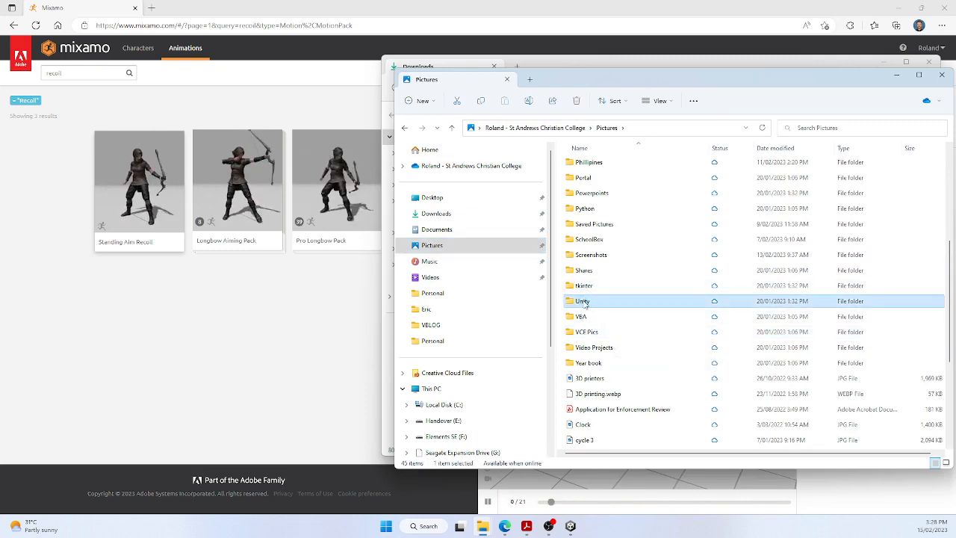
double_click(584, 302)
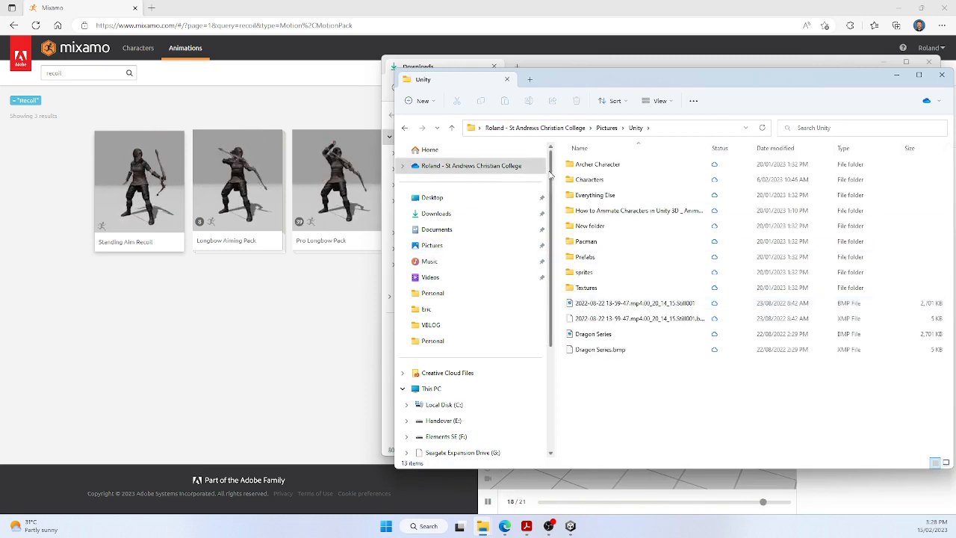
click(422, 101)
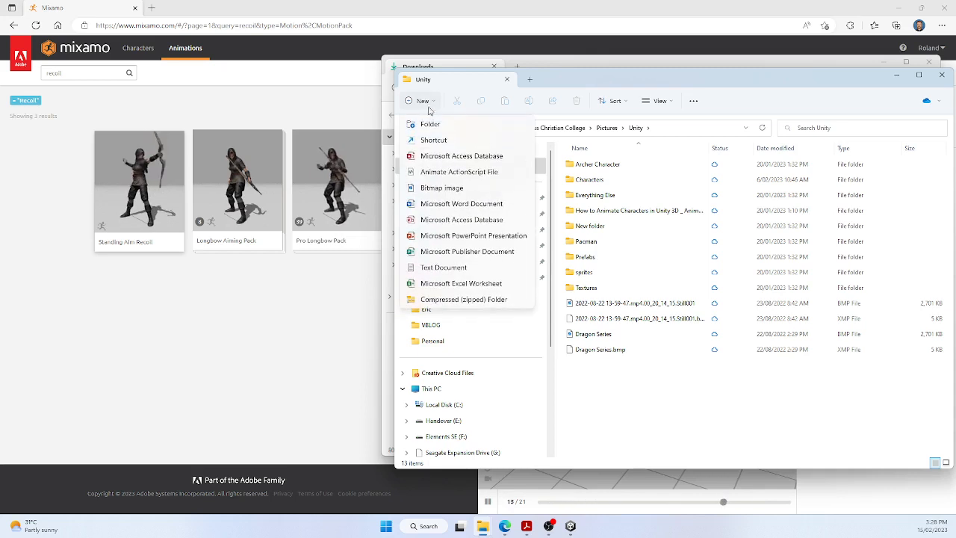
click(429, 124)
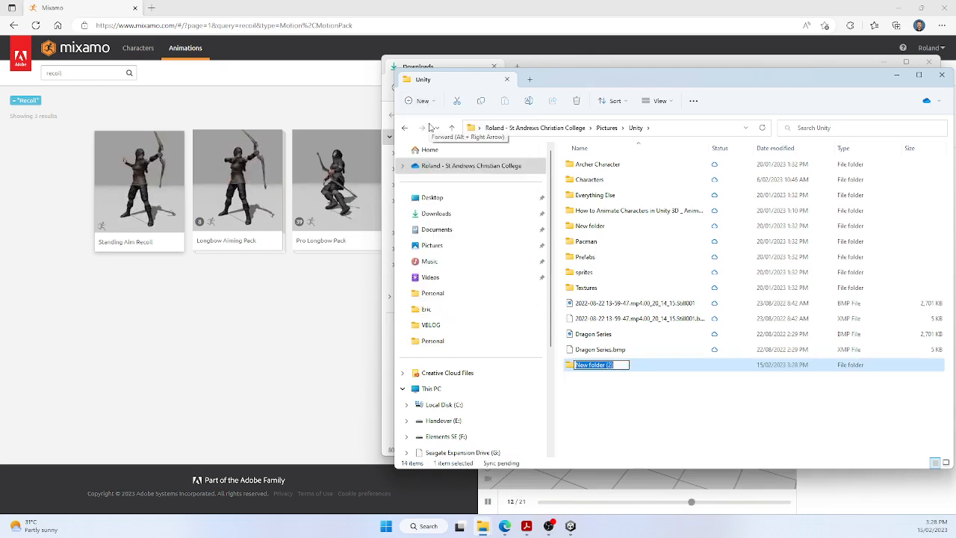
text(Dem Archer)
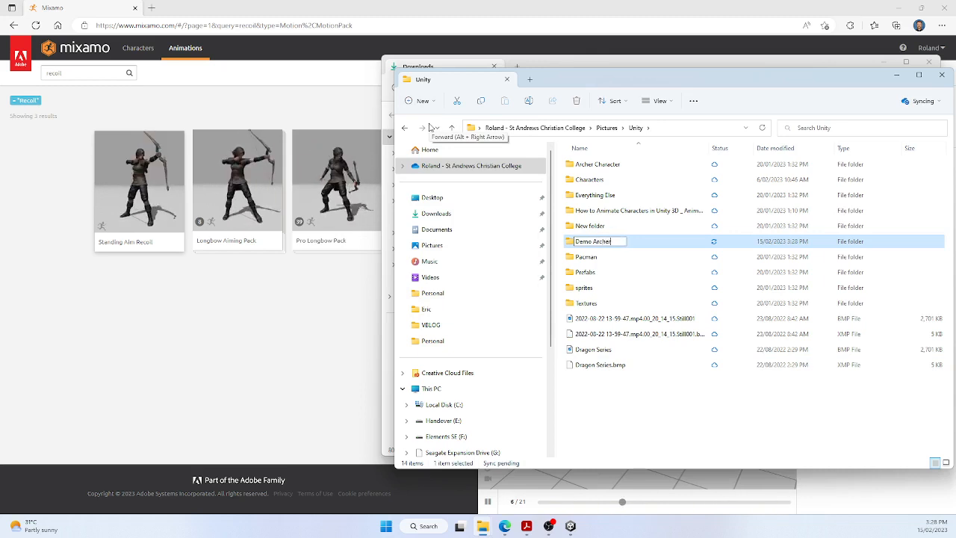
double_click(587, 241)
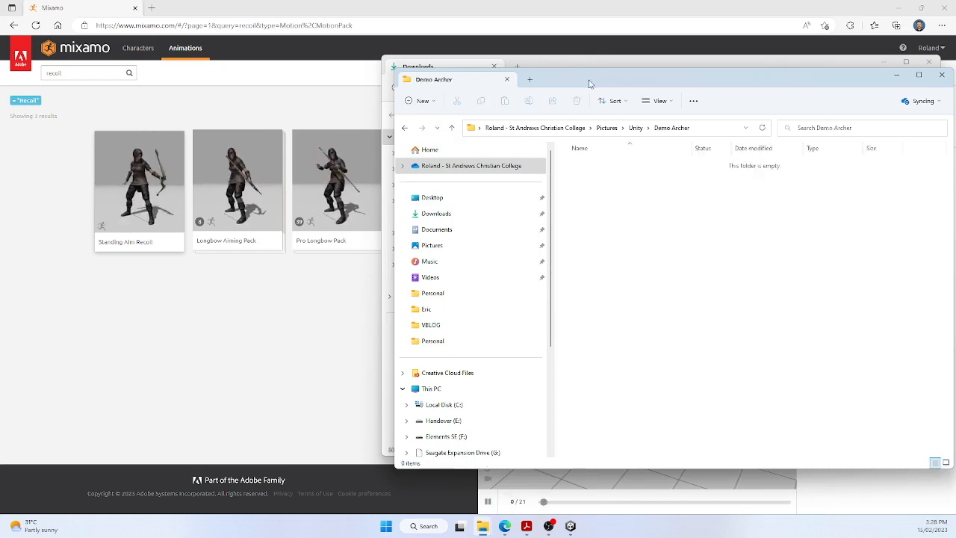
Step: Place the Demo Archer and Downloads windows side by side and move Erika Archer With Bow Arrow.fbx into Demo Archer
drag(590, 84, 319, 96)
drag(744, 69, 845, 79)
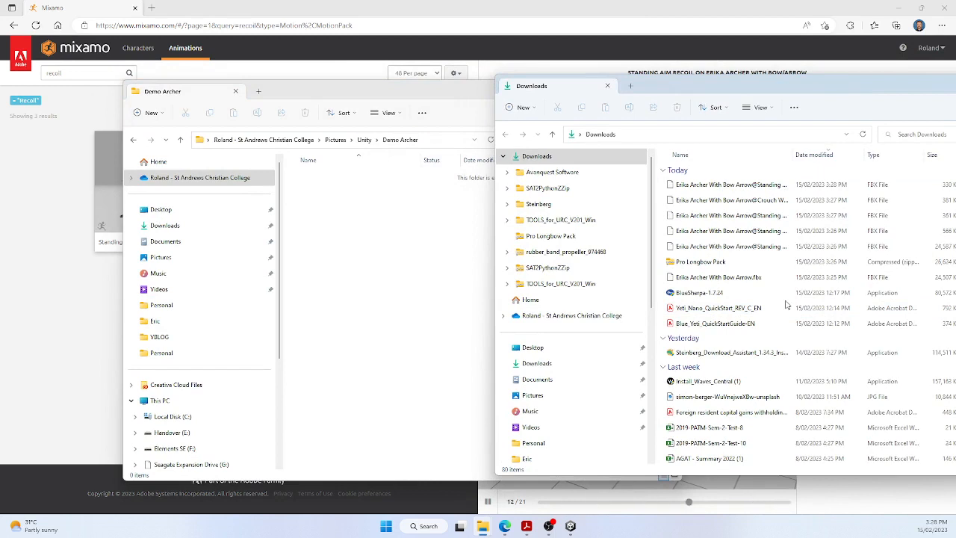
drag(712, 282, 328, 216)
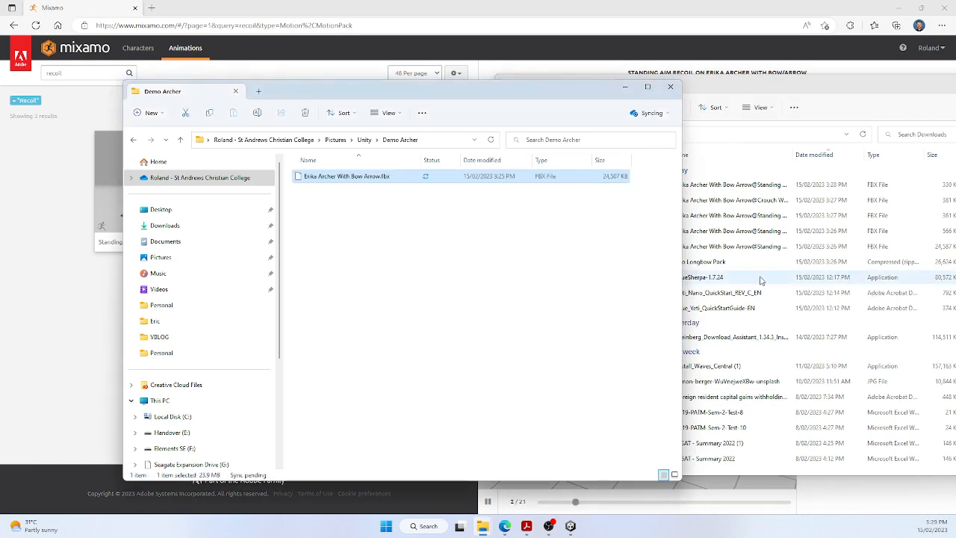
Step: Widen the Downloads Name column and move the Standing Aim Recoil, Crouch Walk Forward, Standing Draw Arrow (1) and Standing Aim Overdraw FBX files into Demo Archer
click(762, 279)
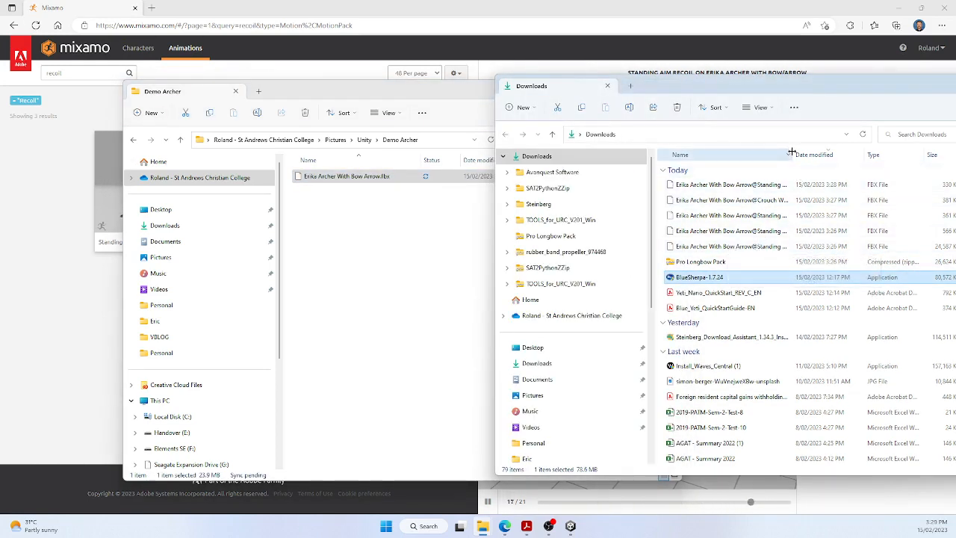
drag(792, 152, 868, 151)
drag(768, 186, 444, 239)
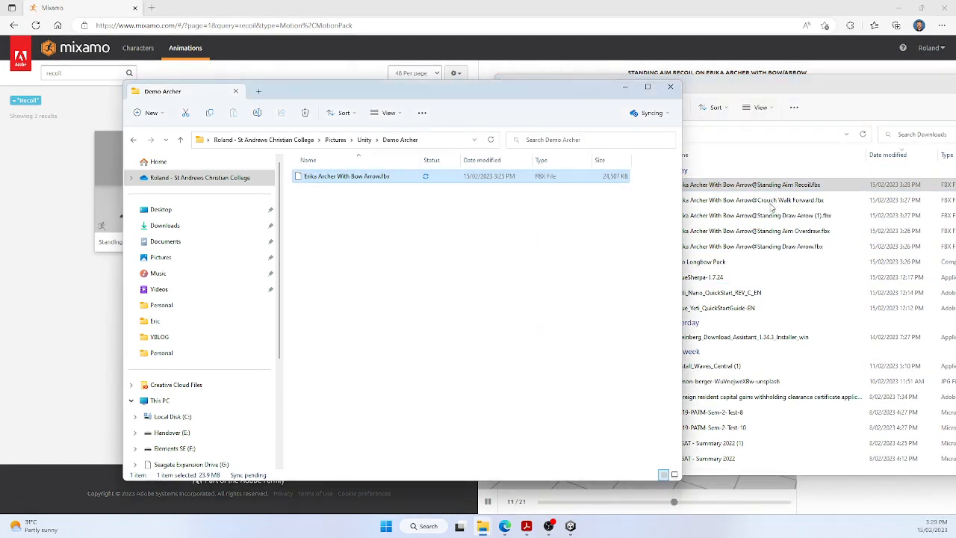
drag(778, 187, 388, 255)
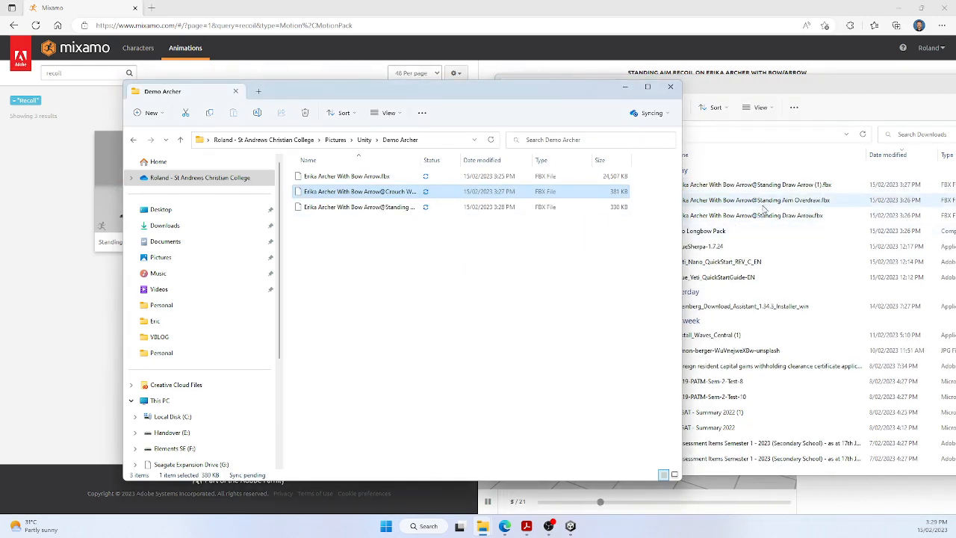
mouse_move(782, 189)
mouse_down()
mouse_move(673, 220)
mouse_move(454, 244)
mouse_move(441, 263)
mouse_up()
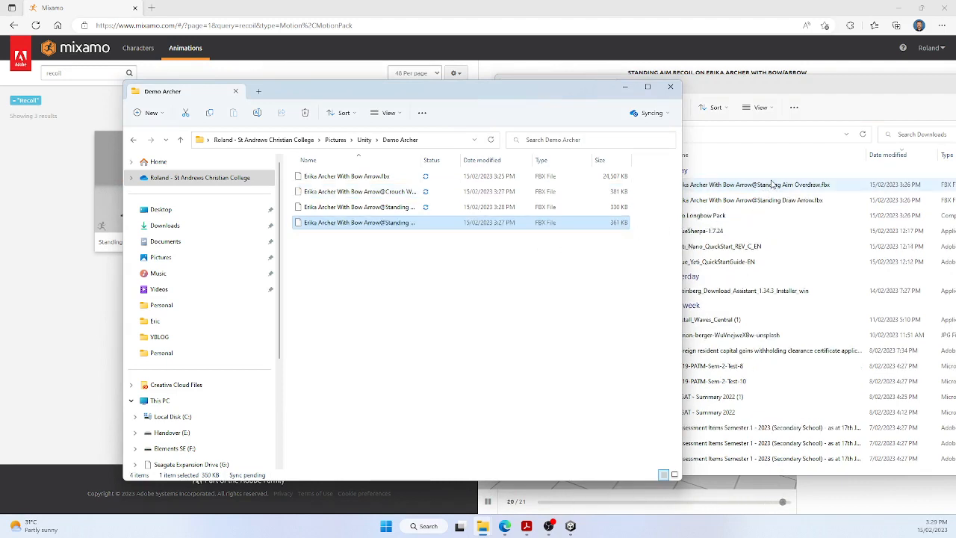
drag(772, 189, 343, 269)
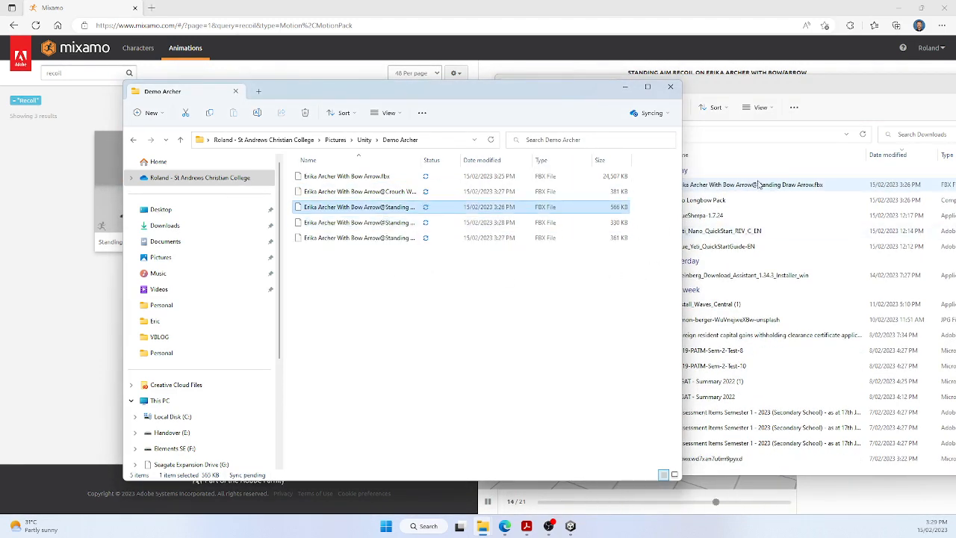
Step: Move the Pro Longbow Pack zip archive from Downloads into the Demo Archer folder
click(757, 189)
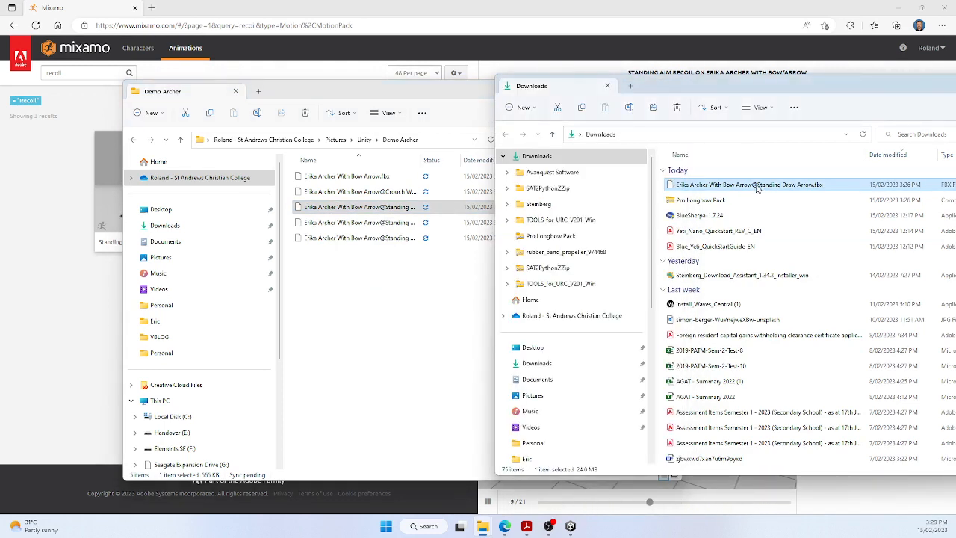
click(706, 208)
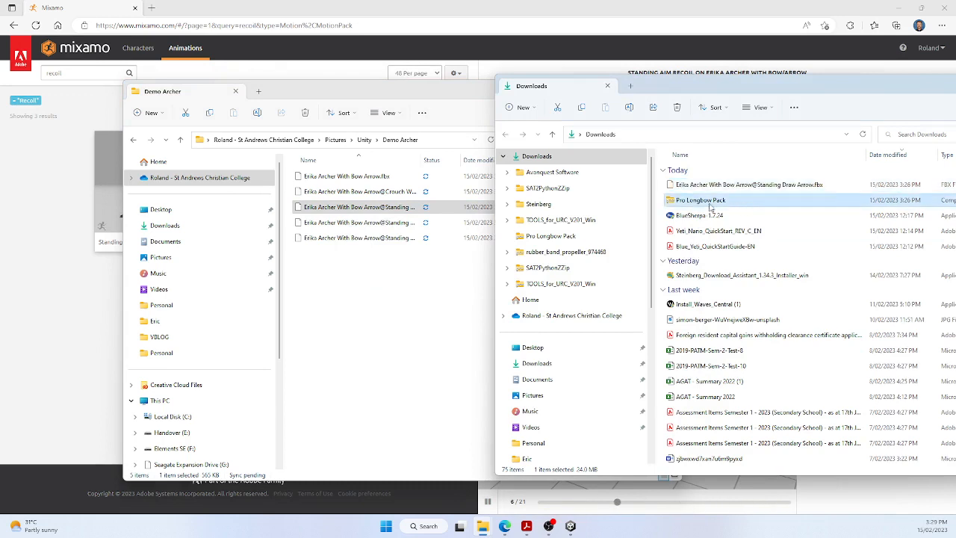
drag(585, 217, 341, 299)
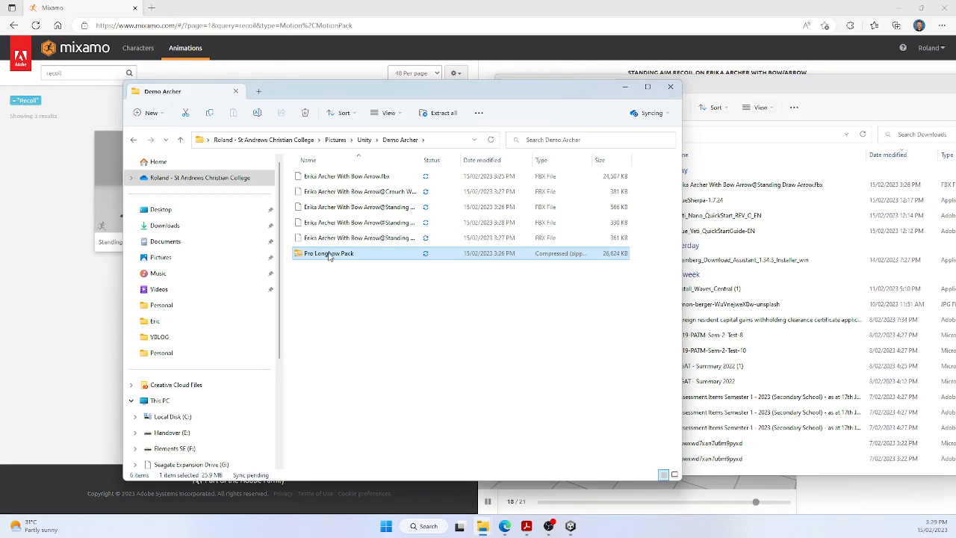
Step: Start extracting all files of the Pro Longbow Pack archive and browse to Pictures > Unity > Demo Archer for the destination
double_click(328, 254)
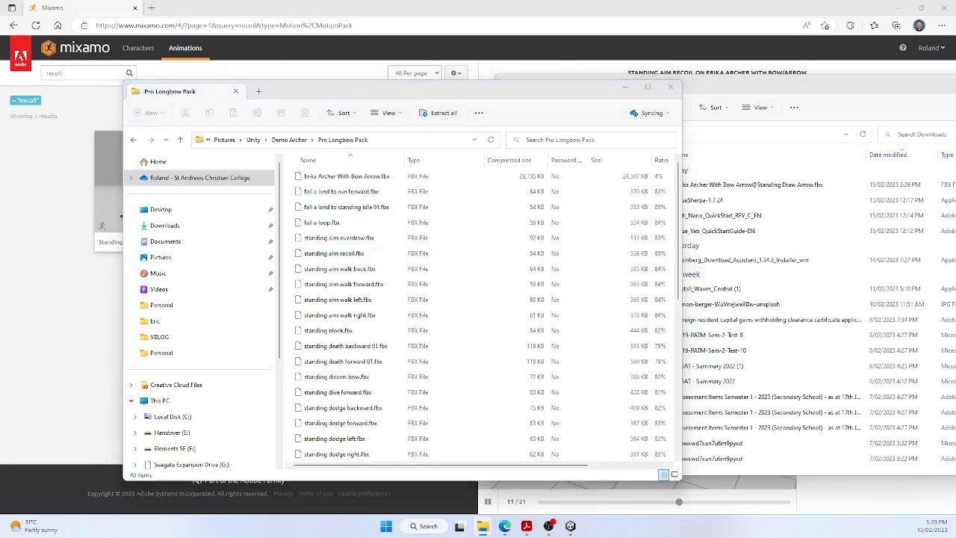
click(438, 113)
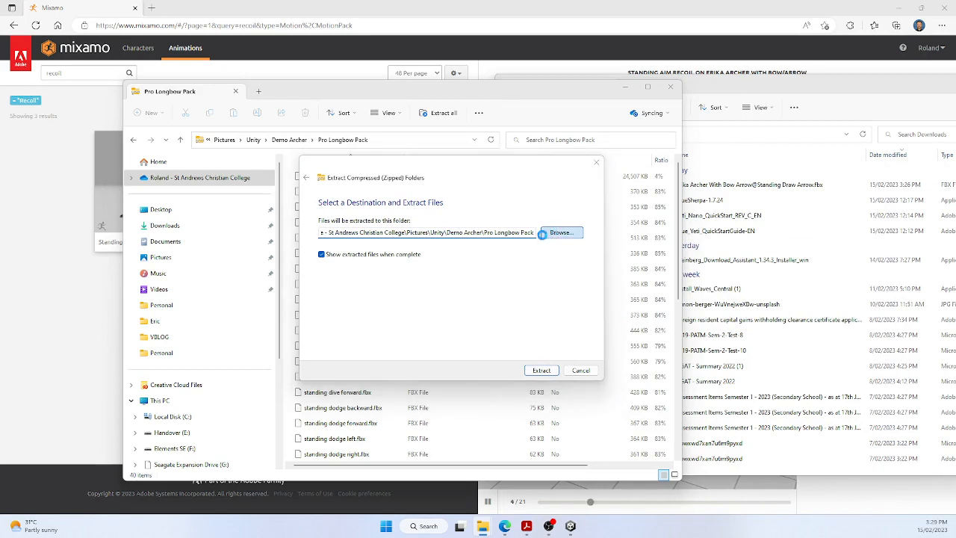
click(560, 233)
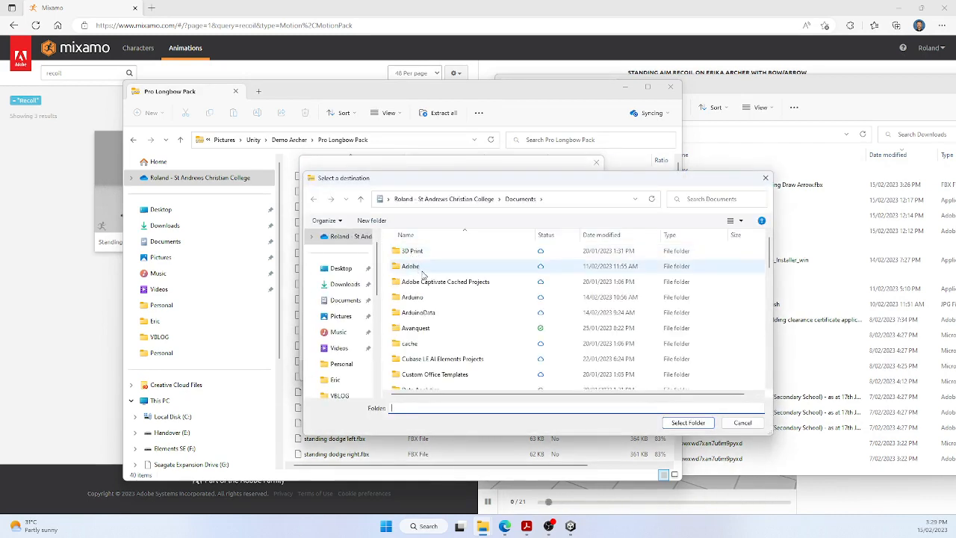
click(340, 318)
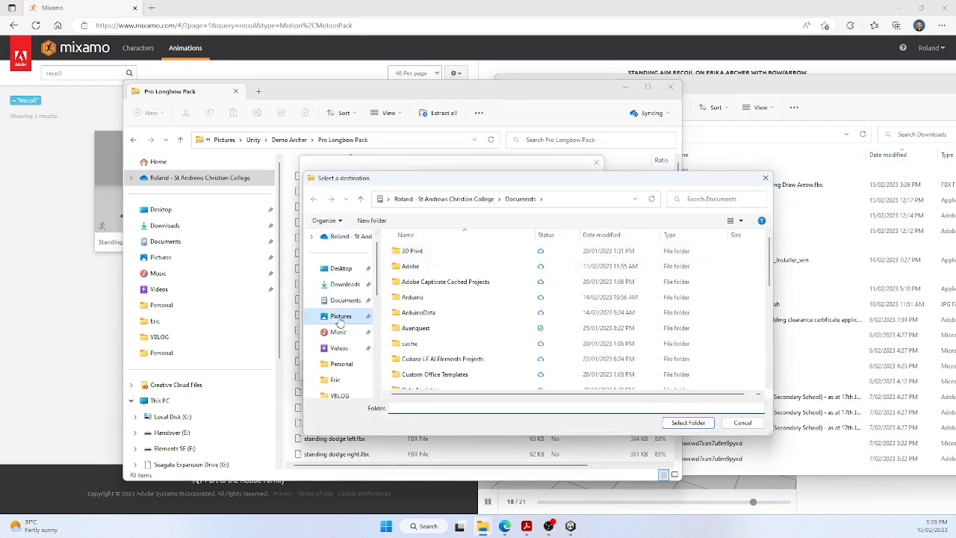
scroll(438, 325, down, 5)
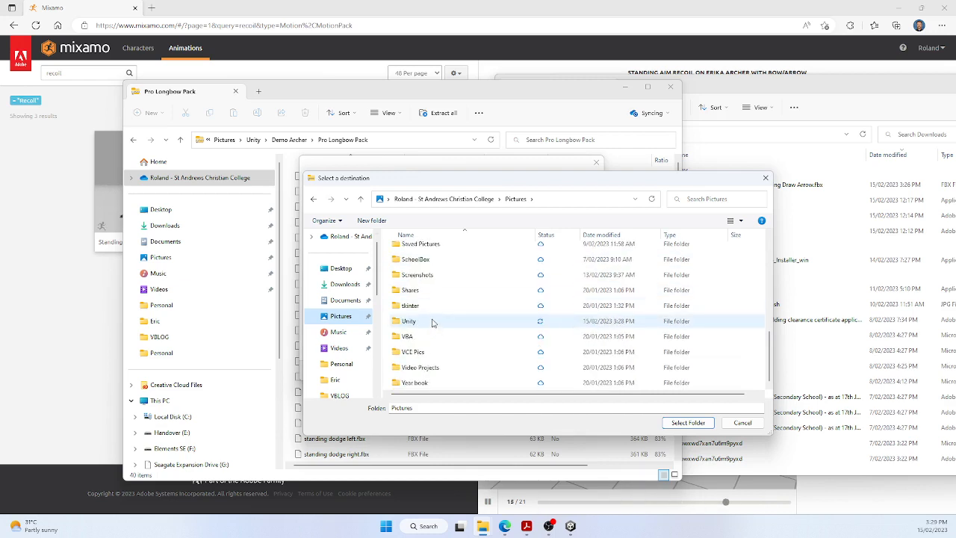
double_click(432, 335)
click(419, 282)
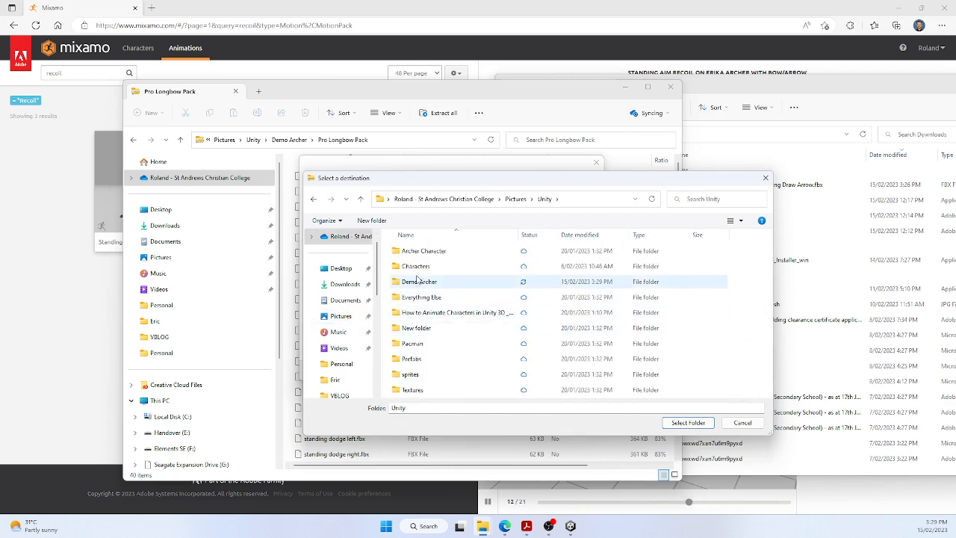
double_click(419, 282)
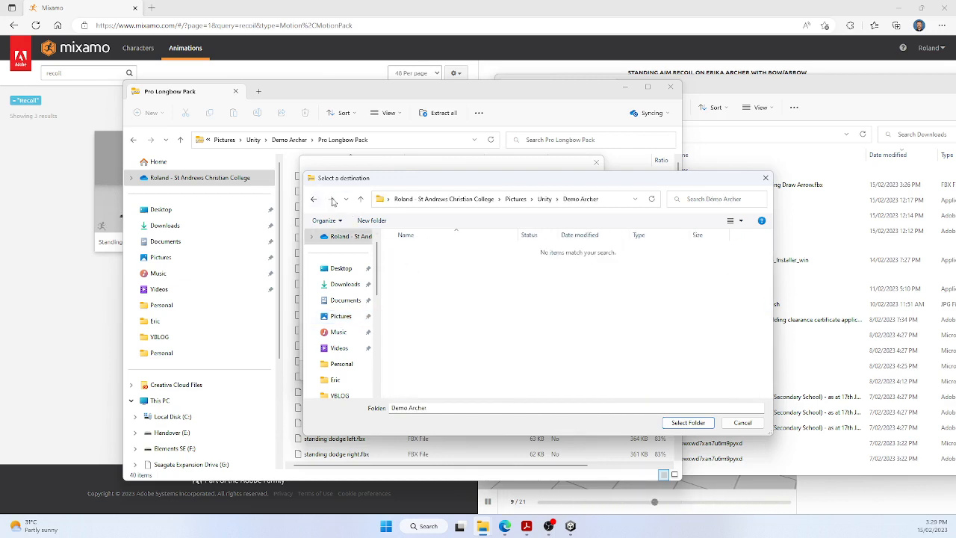
Step: Create a folder named Pack inside Demo Archer, choose it as the destination, and extract the archive into it
click(372, 221)
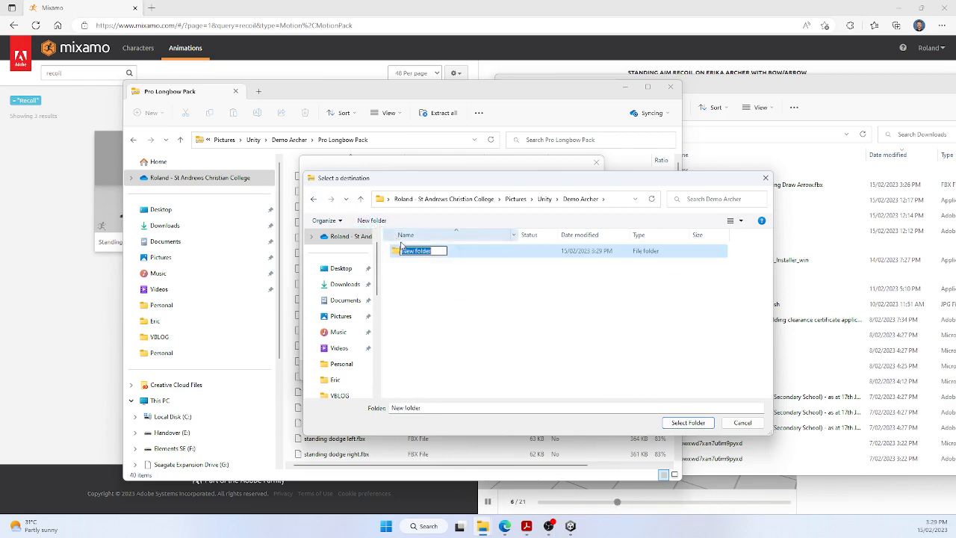
text(Pack)
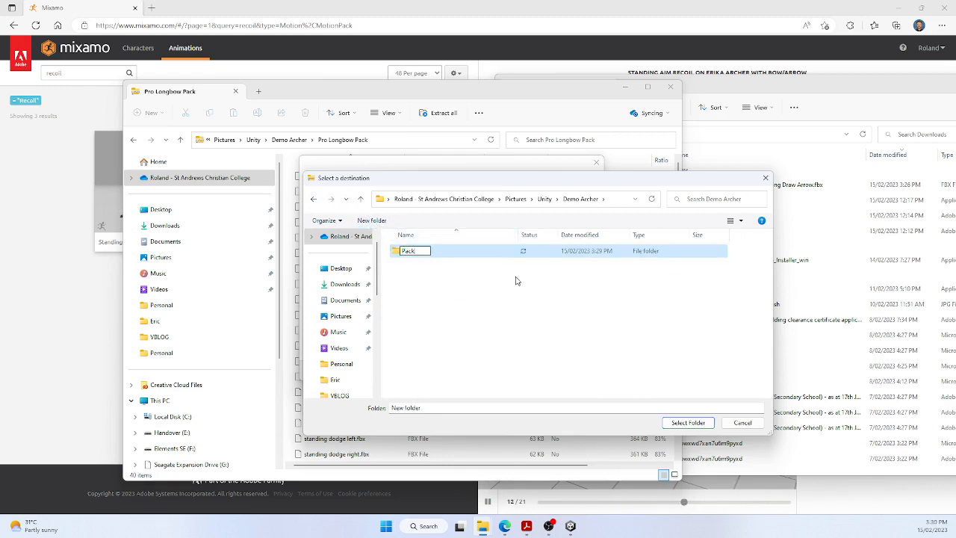
key(Return)
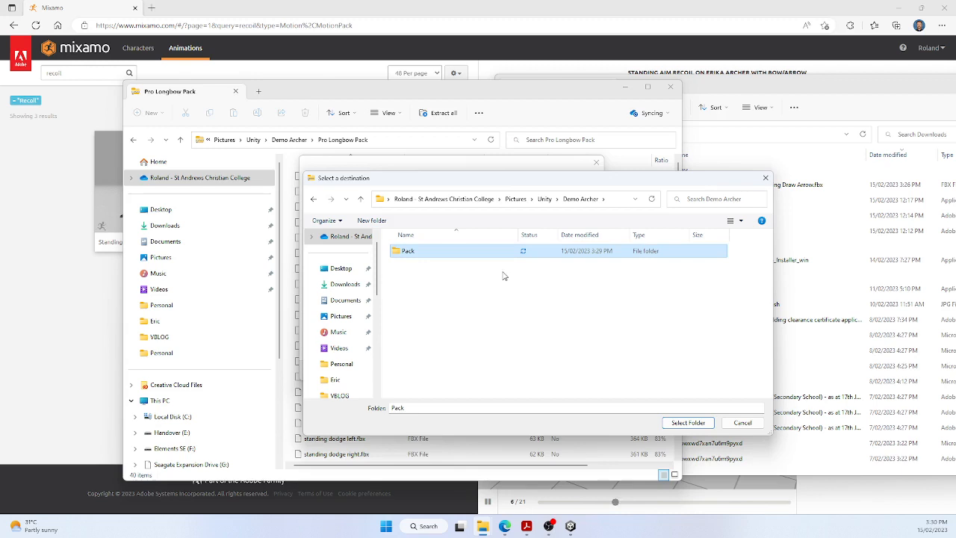
double_click(406, 251)
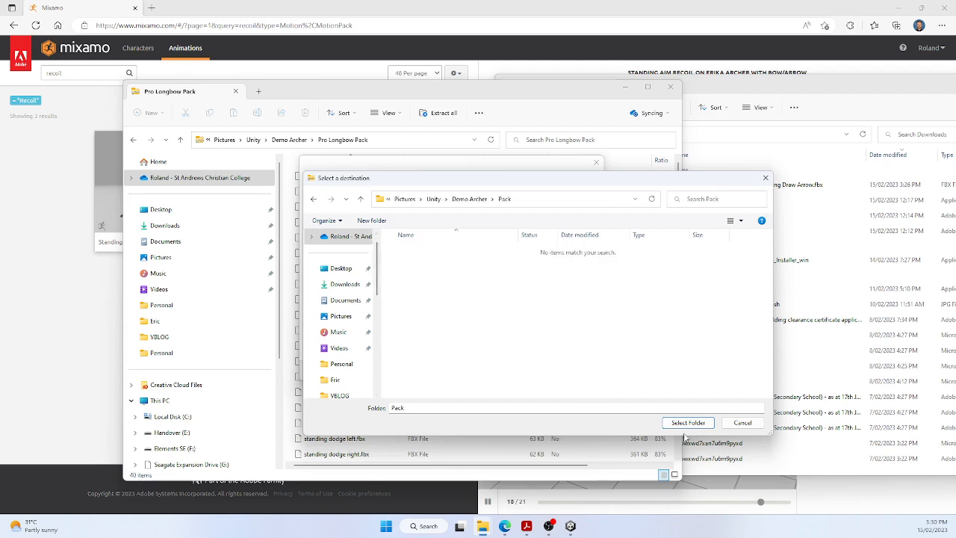
click(707, 424)
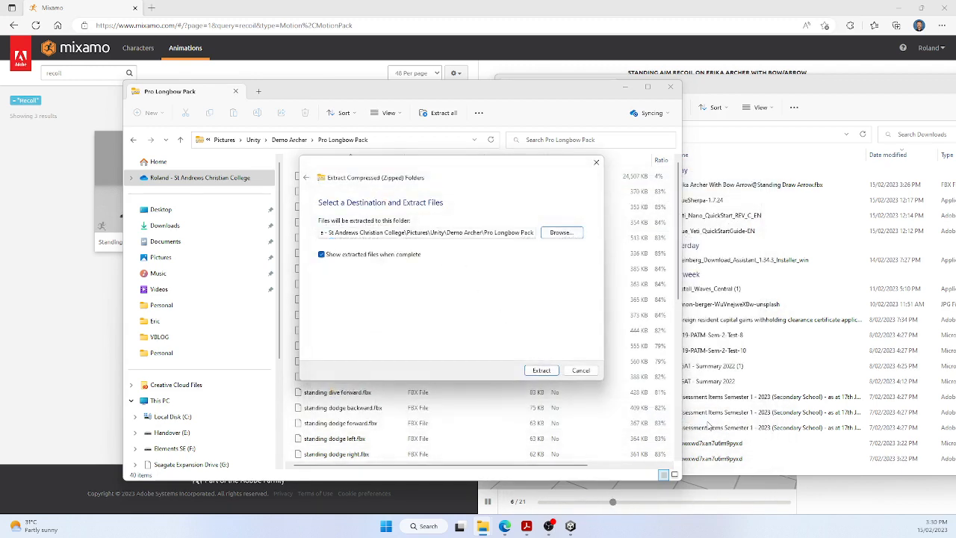
click(541, 370)
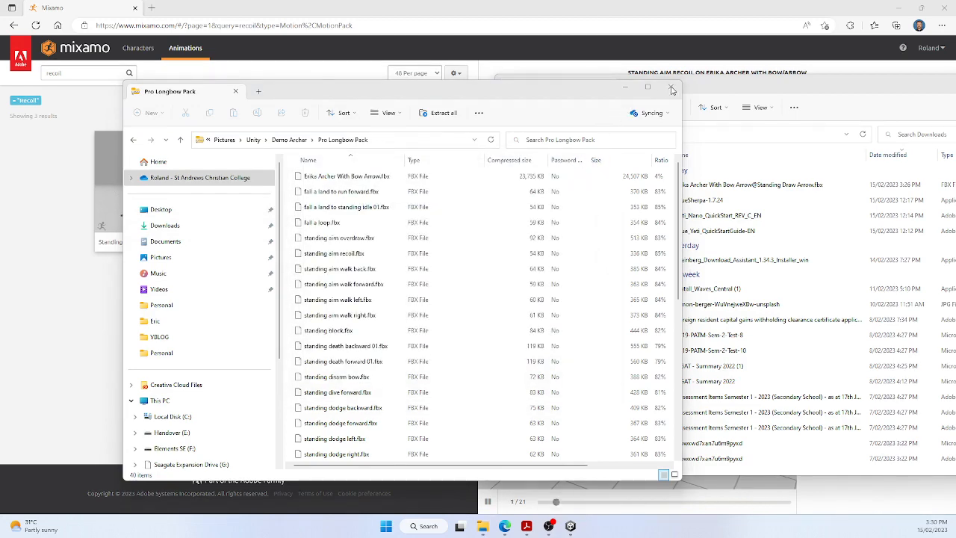
Step: Close the window showing the extracted Pack folder and bring the Pro Longbow Pack archive window to the front
click(721, 89)
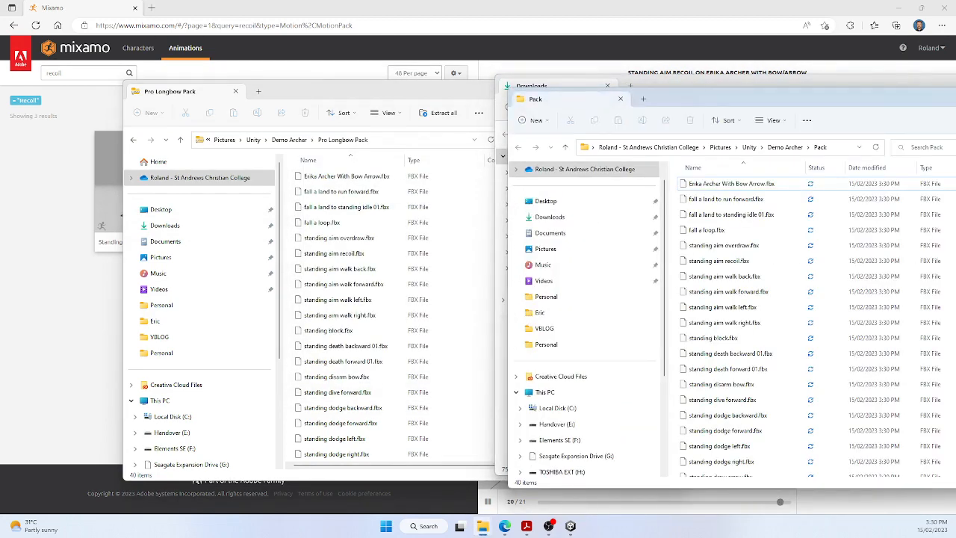
drag(803, 104, 687, 116)
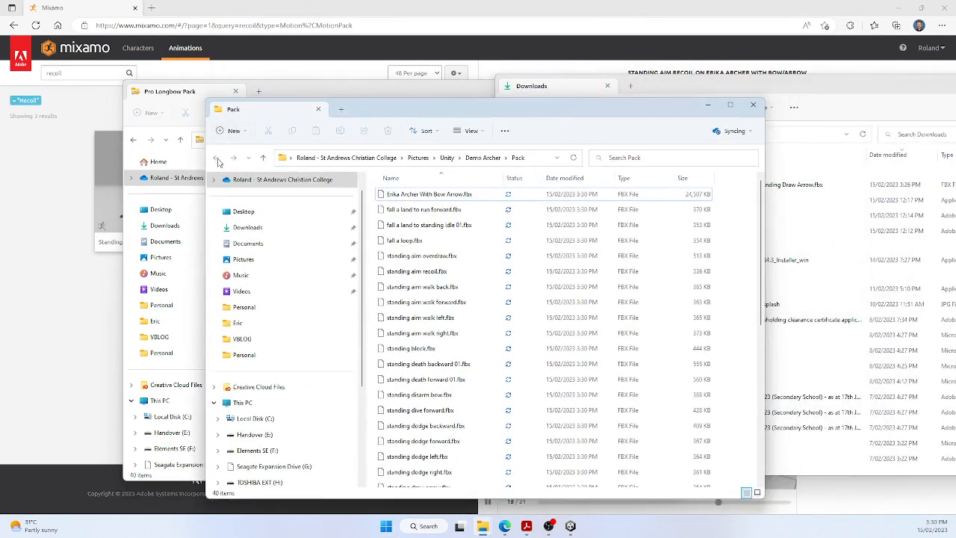
click(753, 104)
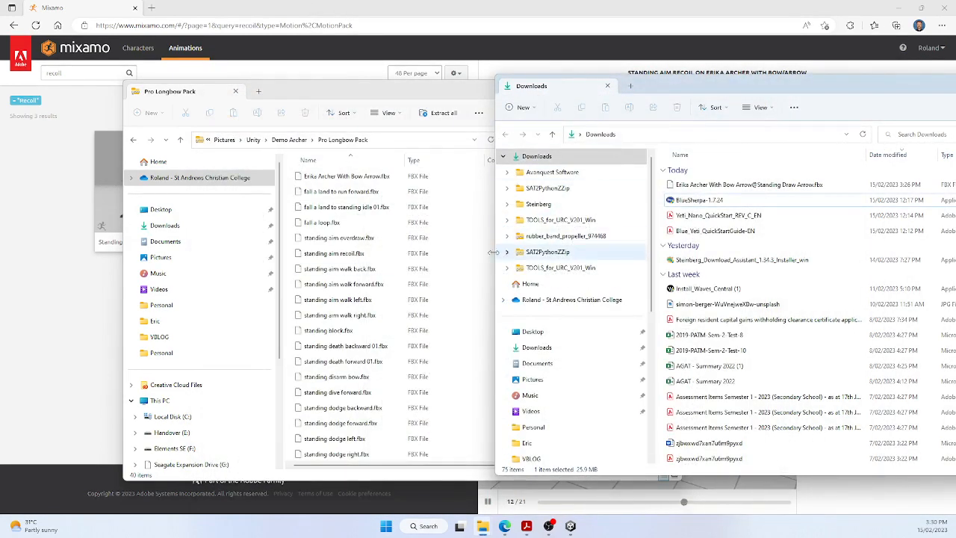
click(376, 95)
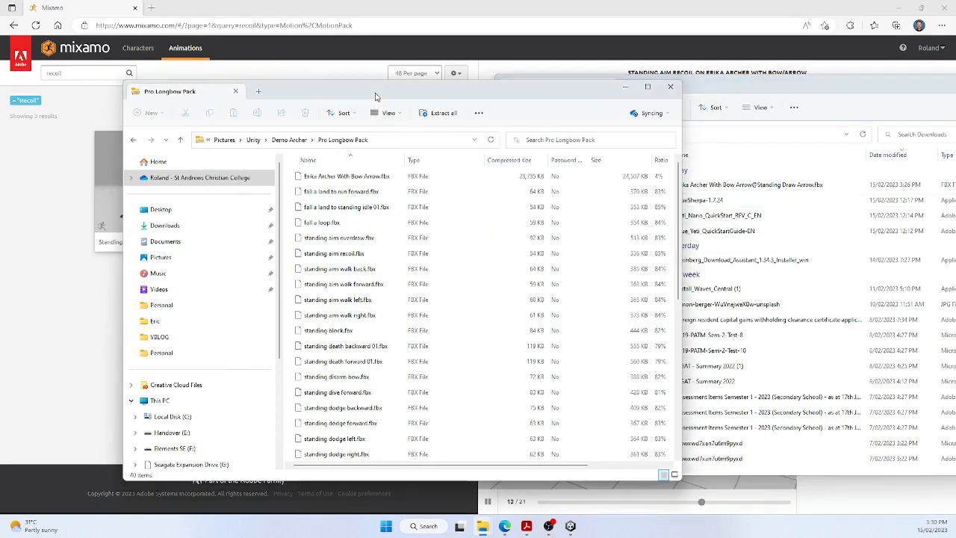
Step: Close the Pro Longbow Pack and Downloads windows and the Mixamo browser to return to the Unity editor
click(669, 91)
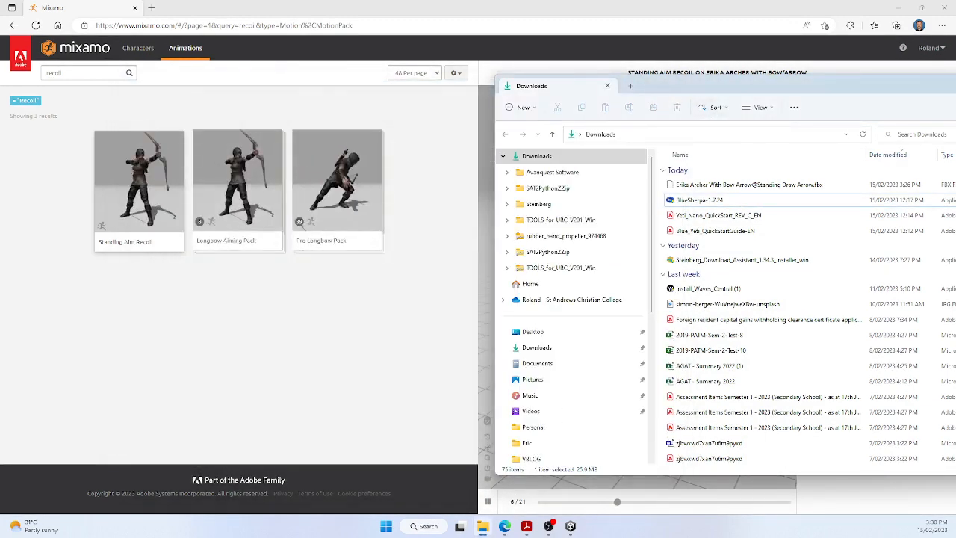
click(608, 86)
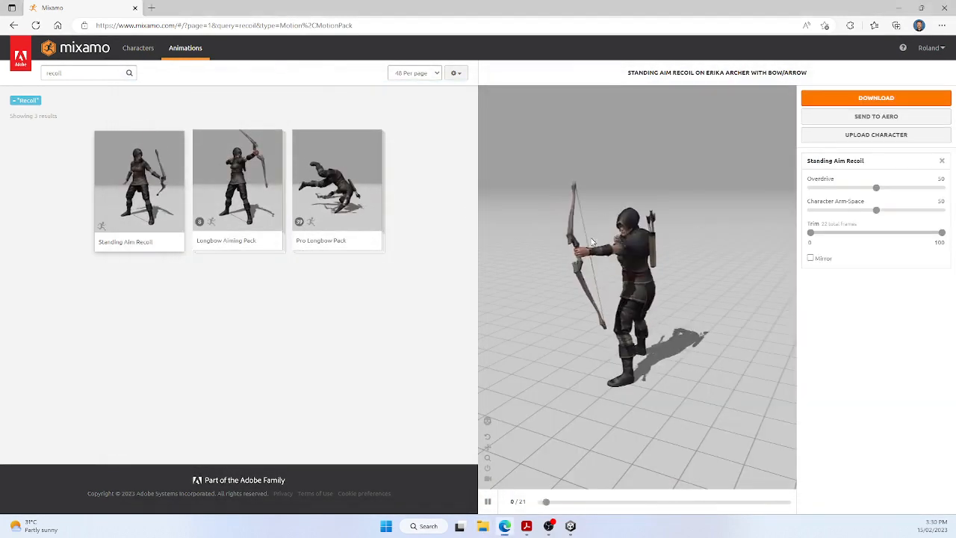
click(946, 7)
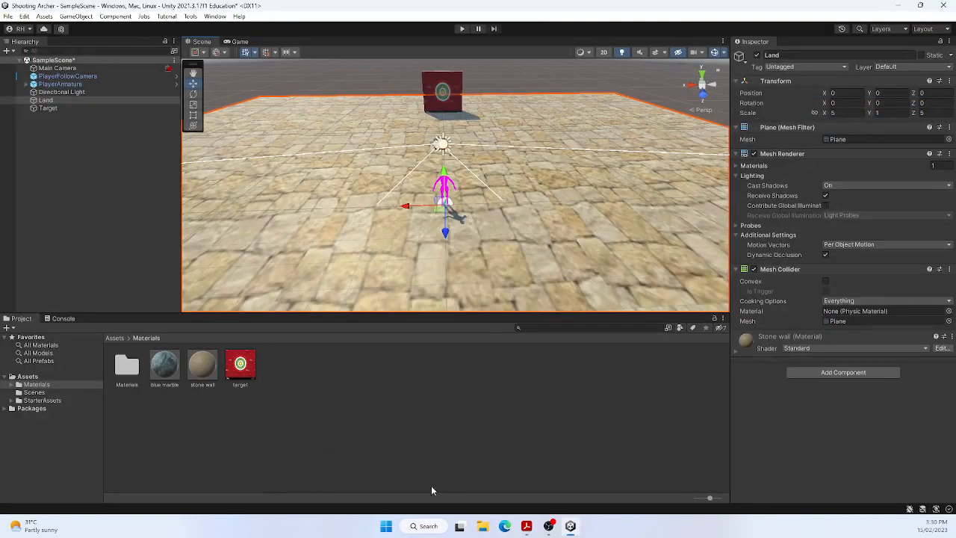
Step: Open a new File Explorer window and browse to the Demo Archer folder inside Pictures > Unity
click(483, 526)
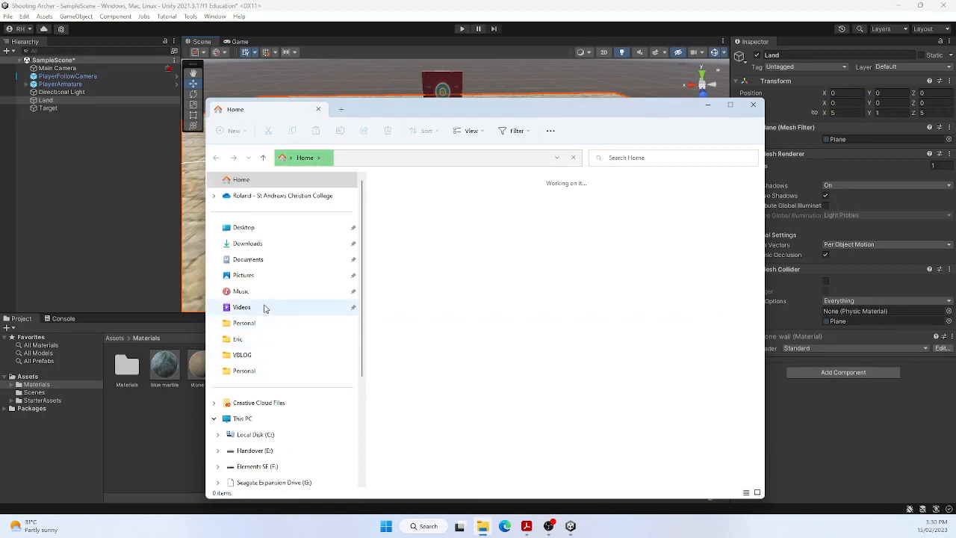
click(265, 275)
scroll(438, 299, down, 4)
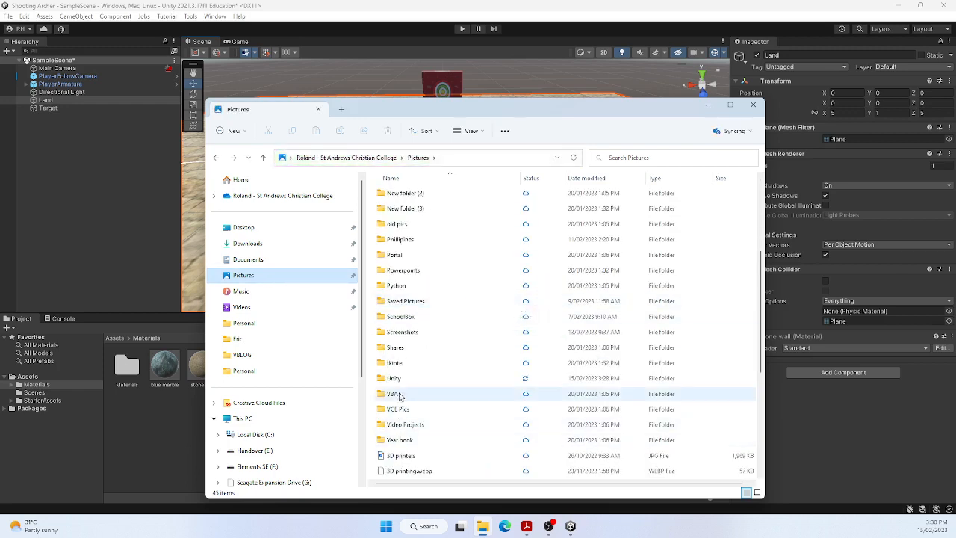
double_click(393, 378)
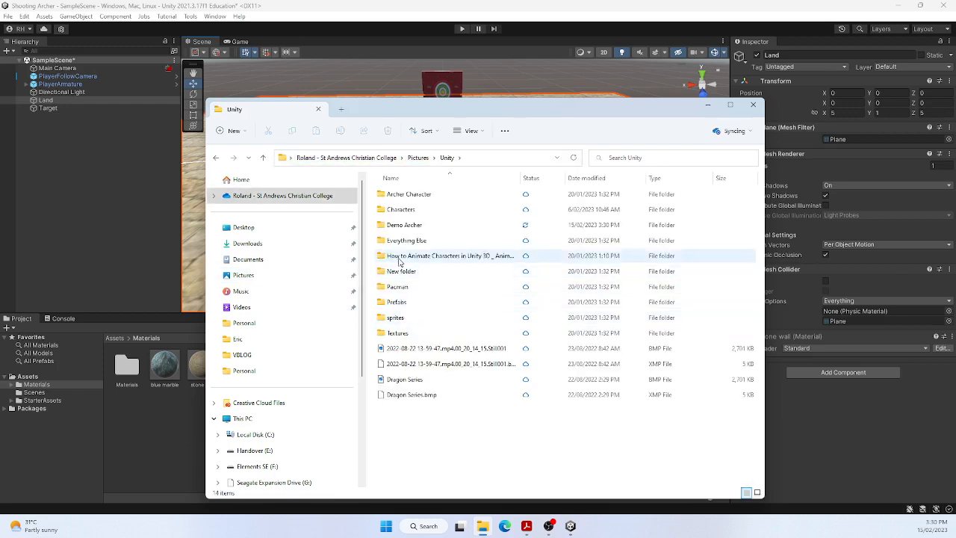
double_click(401, 227)
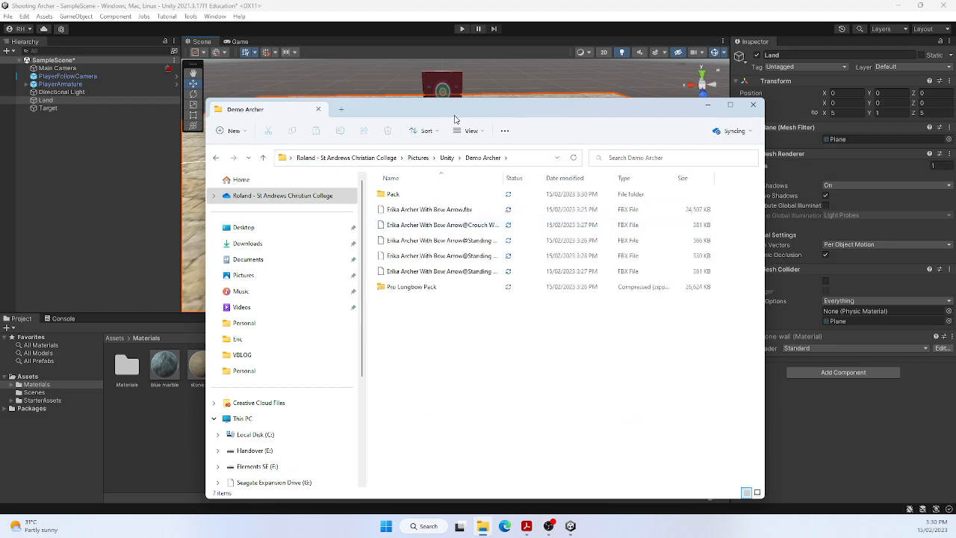
Step: Move the Demo Archer window aside and import Erika Archer With Bow Arrow.fbx into the Unity project's Materials folder
drag(448, 110, 755, 83)
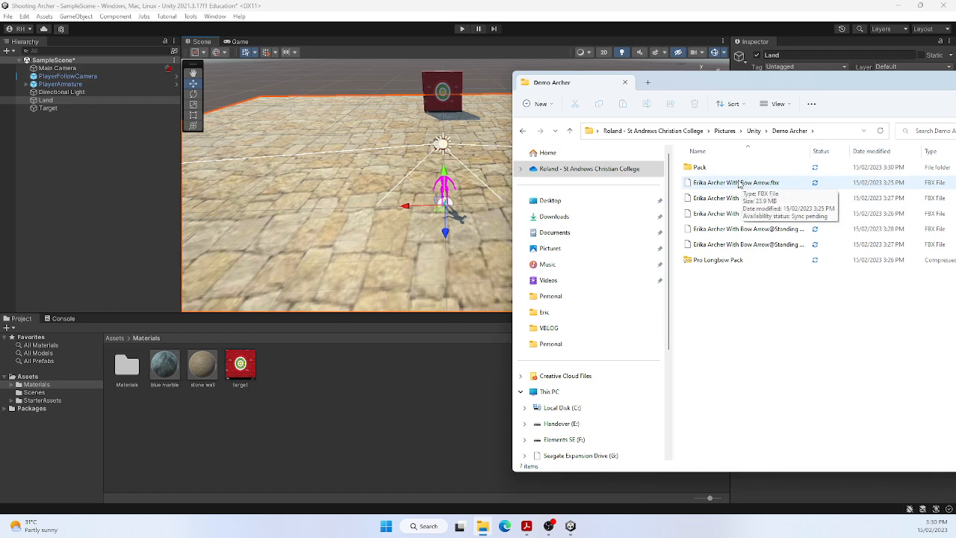
drag(718, 182, 379, 312)
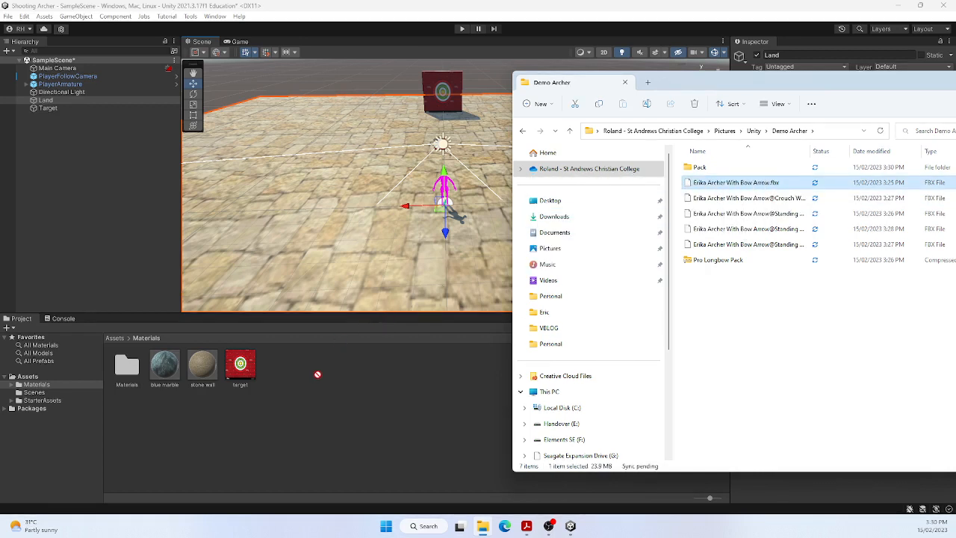
drag(319, 381, 318, 376)
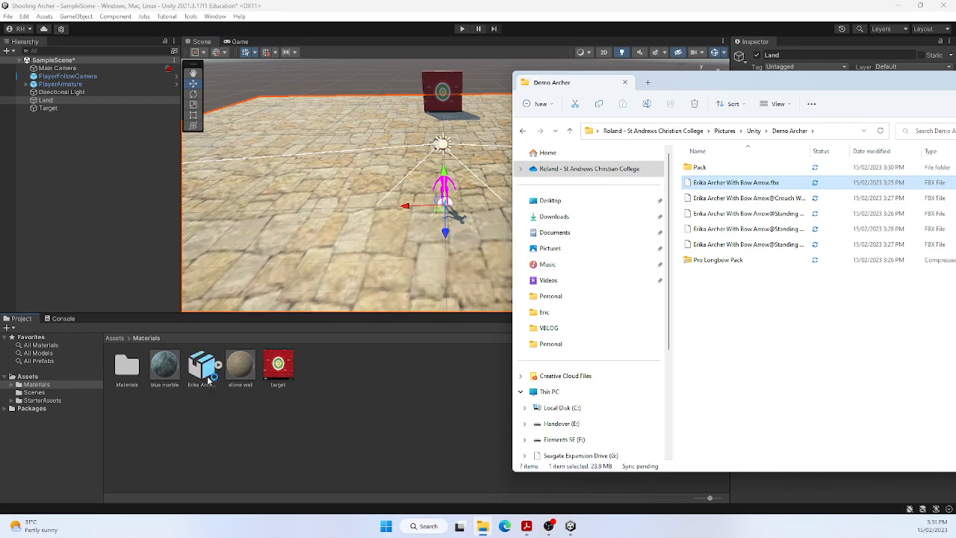
Step: Move the Erika Archer model from the Materials folder into the root Assets folder and check its sub-assets
click(109, 338)
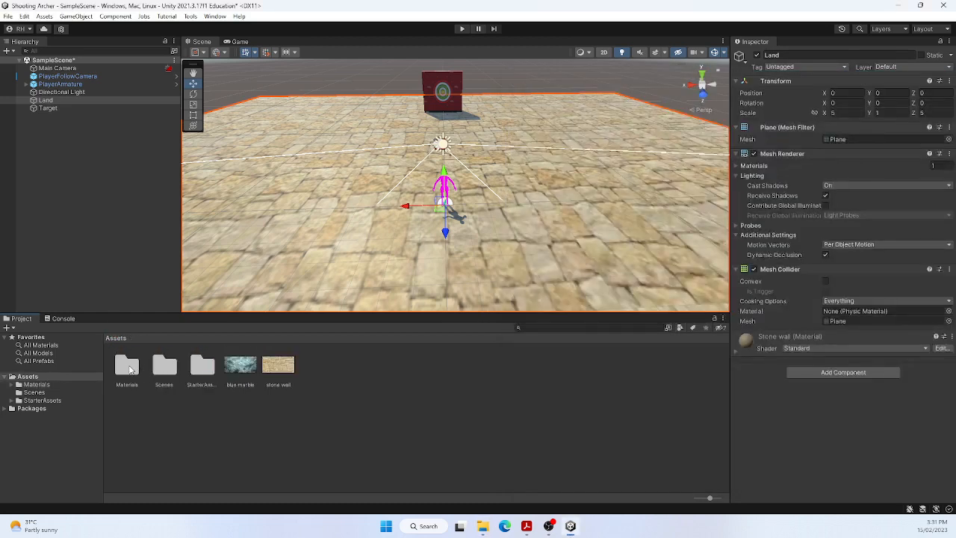
double_click(128, 366)
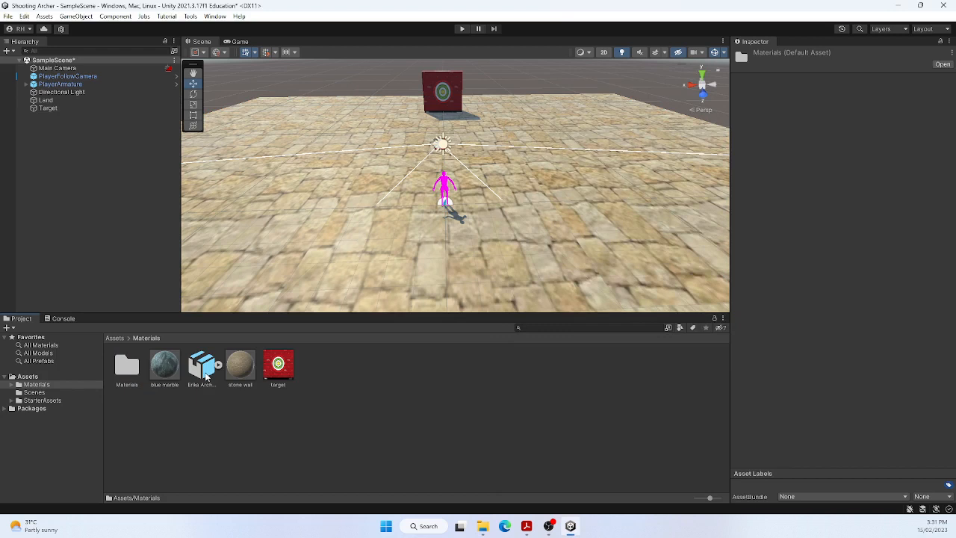
drag(207, 376, 33, 379)
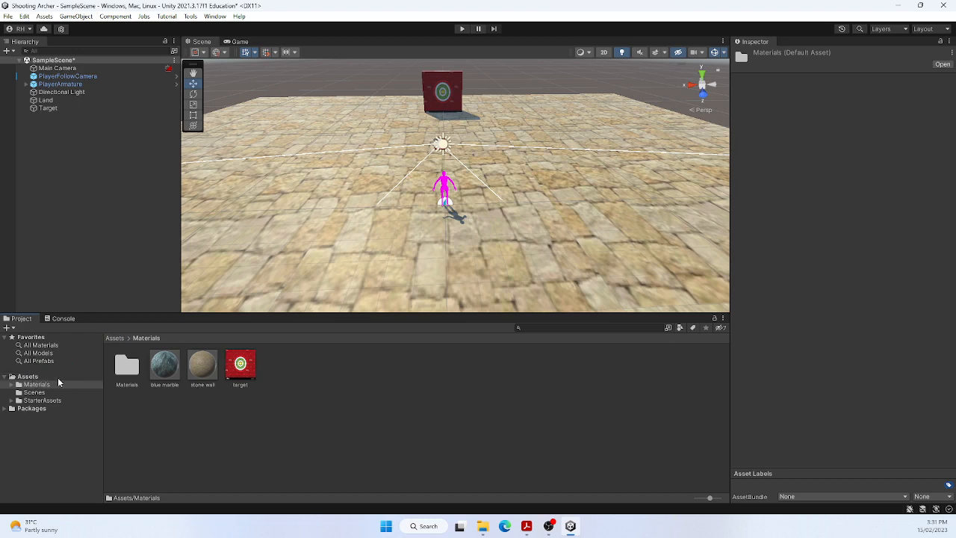
click(28, 377)
click(254, 423)
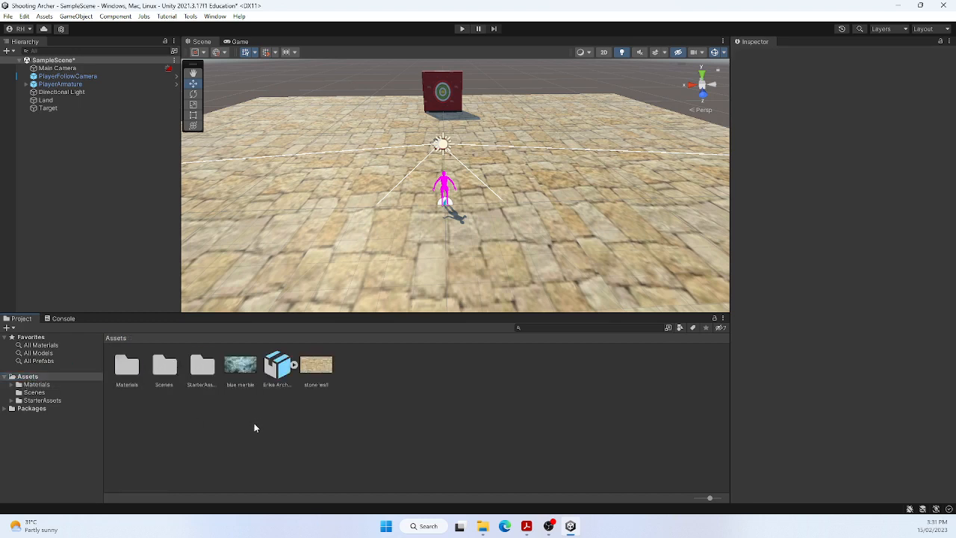
click(296, 364)
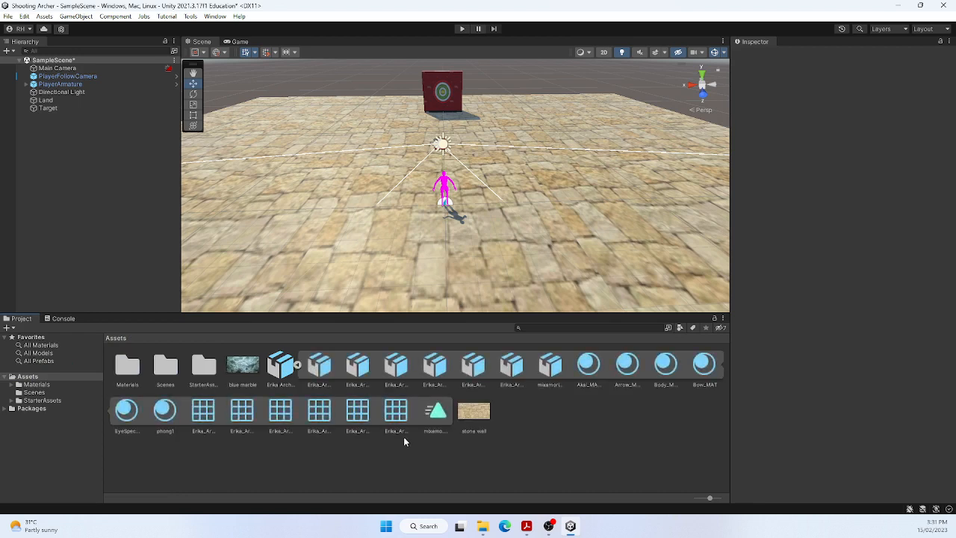
click(296, 366)
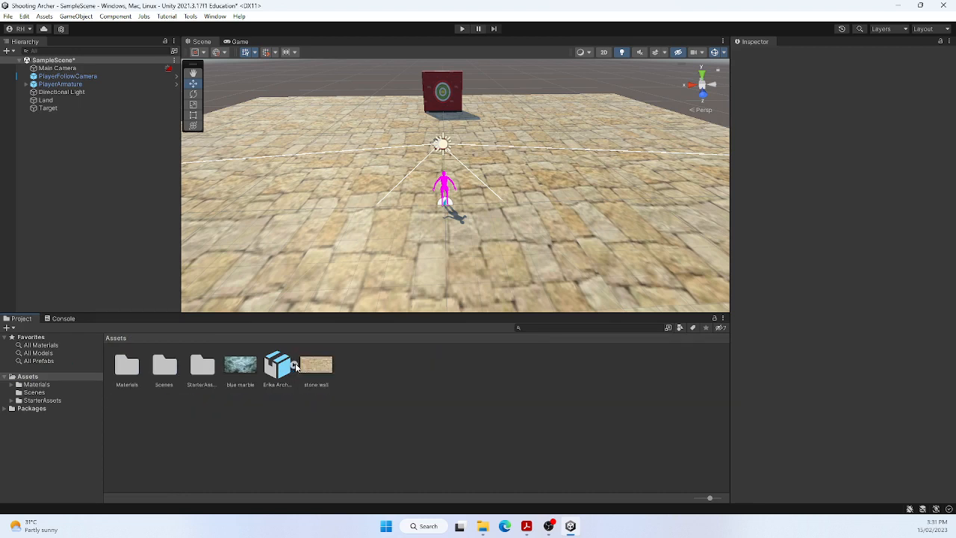
Step: Set the Erika Archer model's rig to Humanoid with Create From This Model as avatar definition, apply it, and check its sub-assets
click(281, 365)
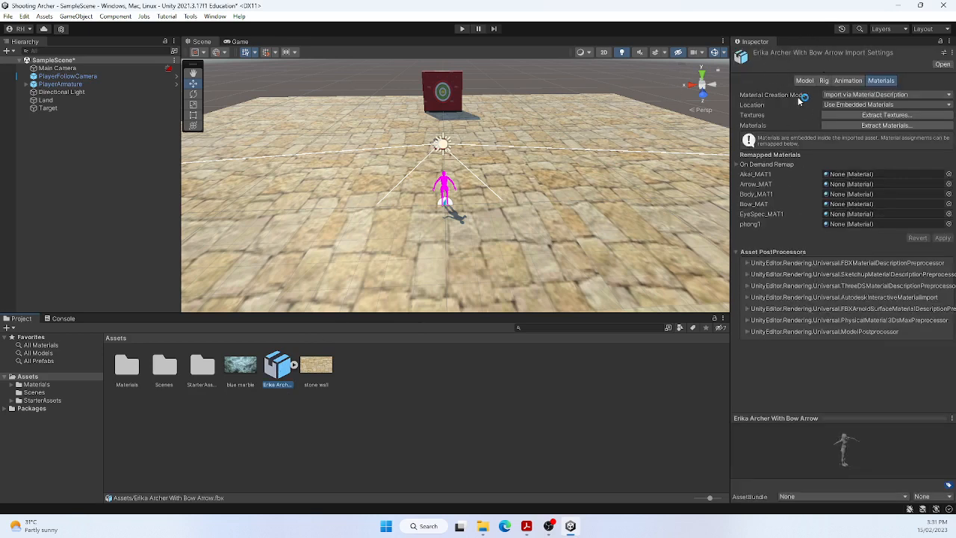
click(824, 80)
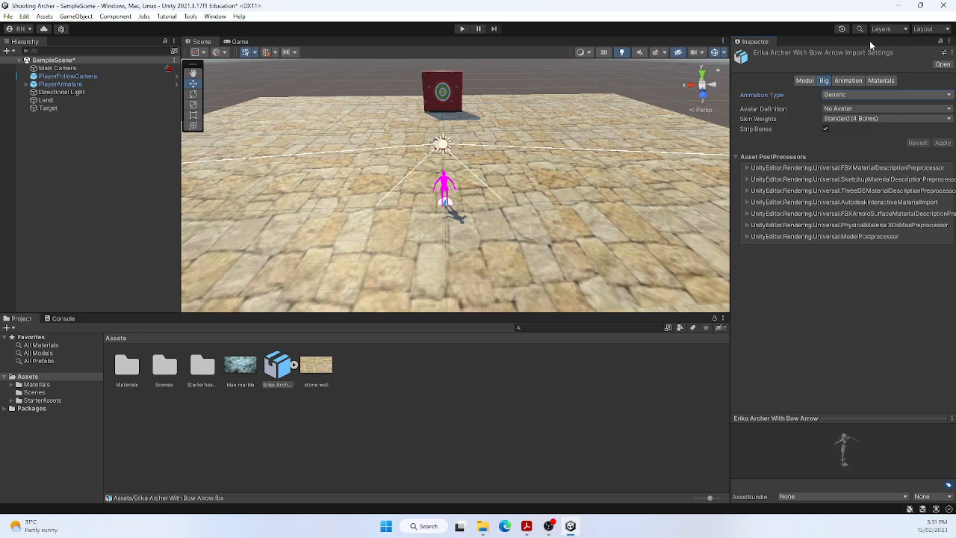
drag(955, 106, 784, 114)
click(813, 113)
click(843, 138)
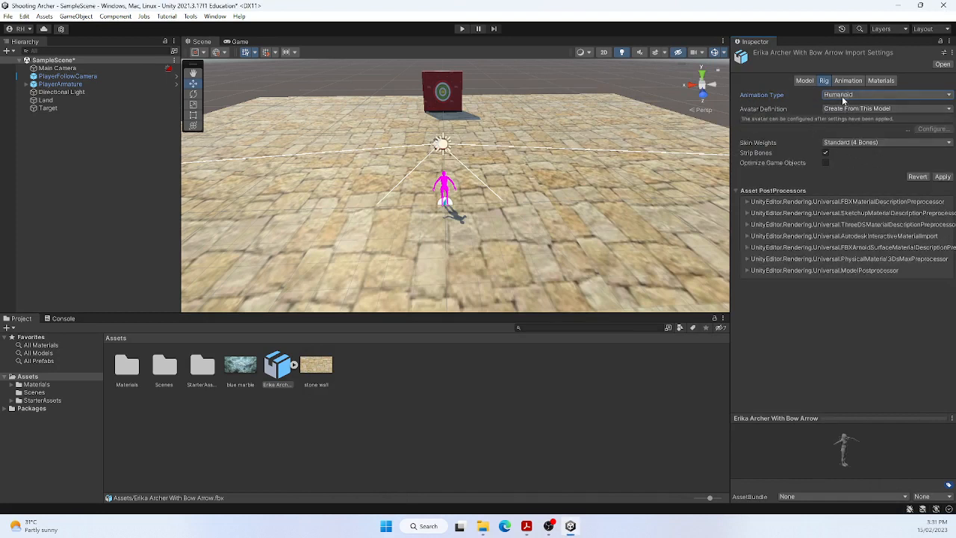
click(882, 109)
click(943, 178)
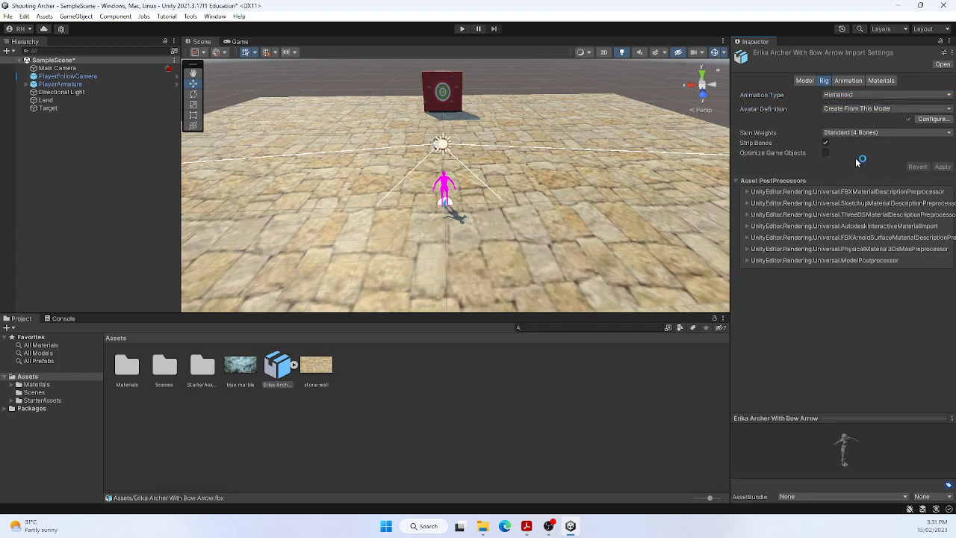
click(295, 366)
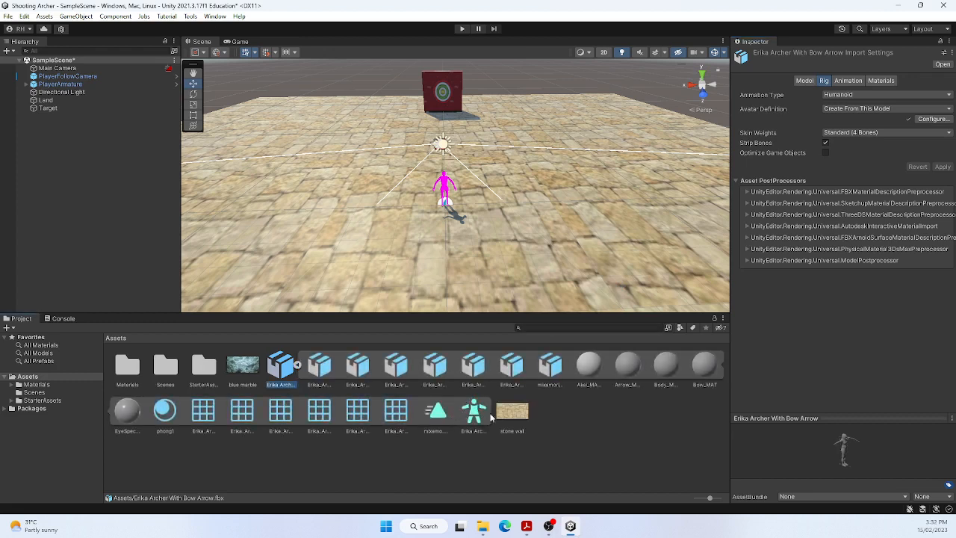
click(298, 365)
click(297, 365)
click(297, 365)
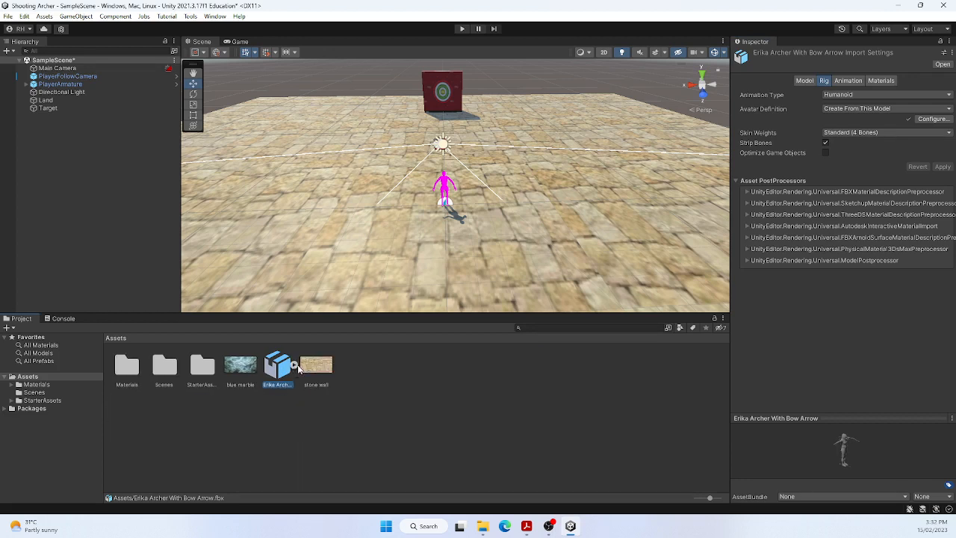
Step: Extract the archer model's textures into a new Textures folder inside Assets and clear the NormalMap settings dialog
click(879, 80)
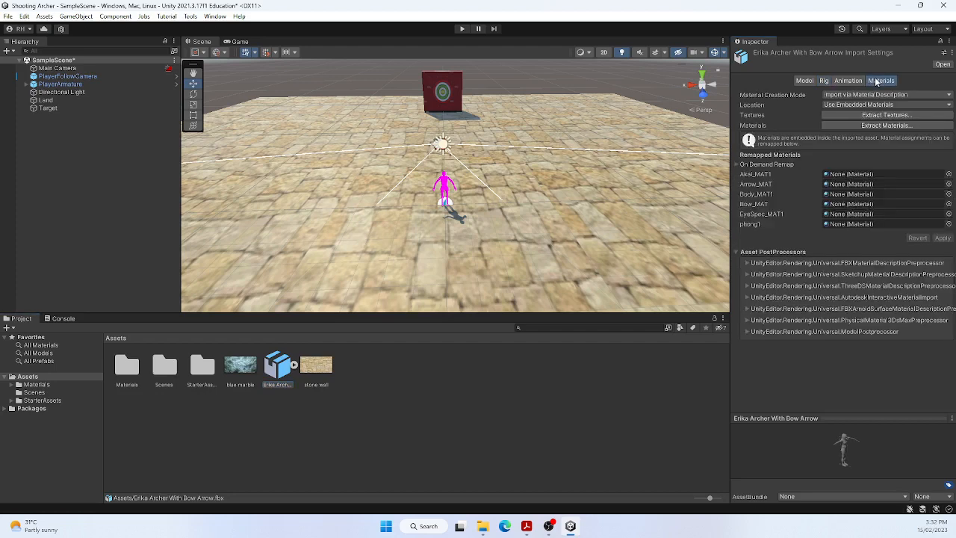
click(896, 115)
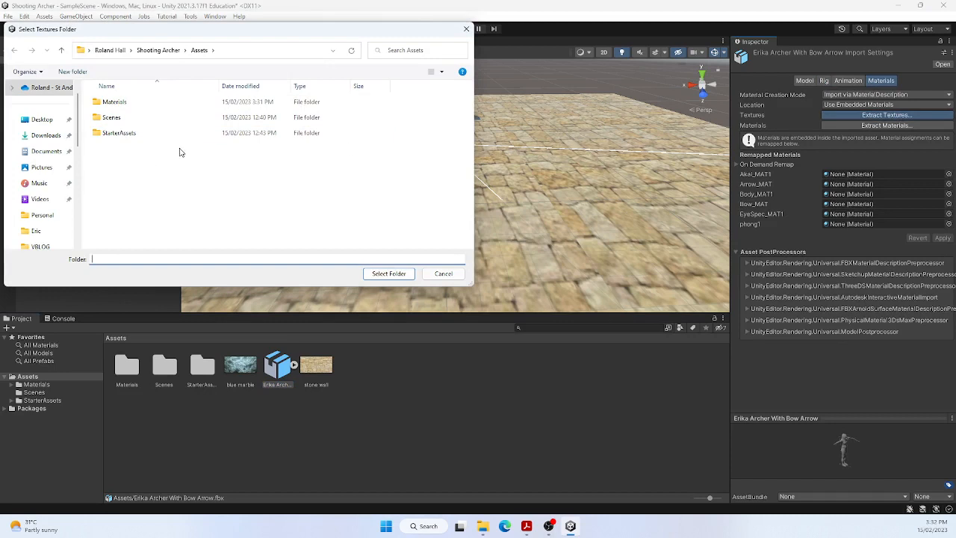
click(72, 71)
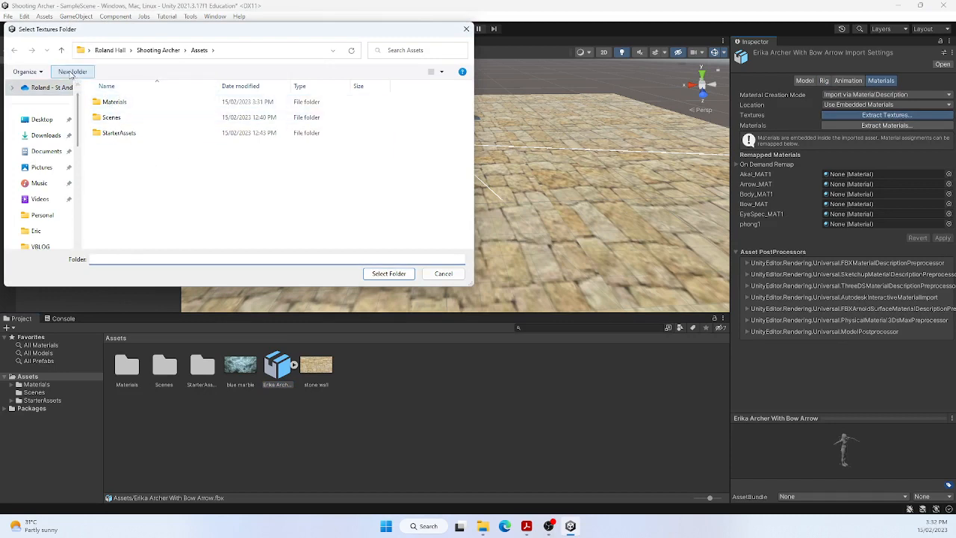
text(Tex)
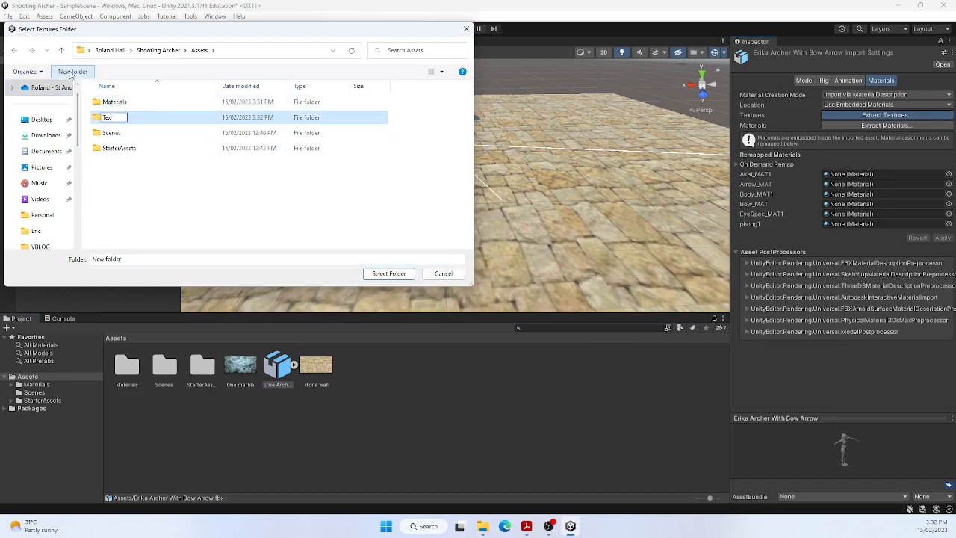
text(tures)
key(Return)
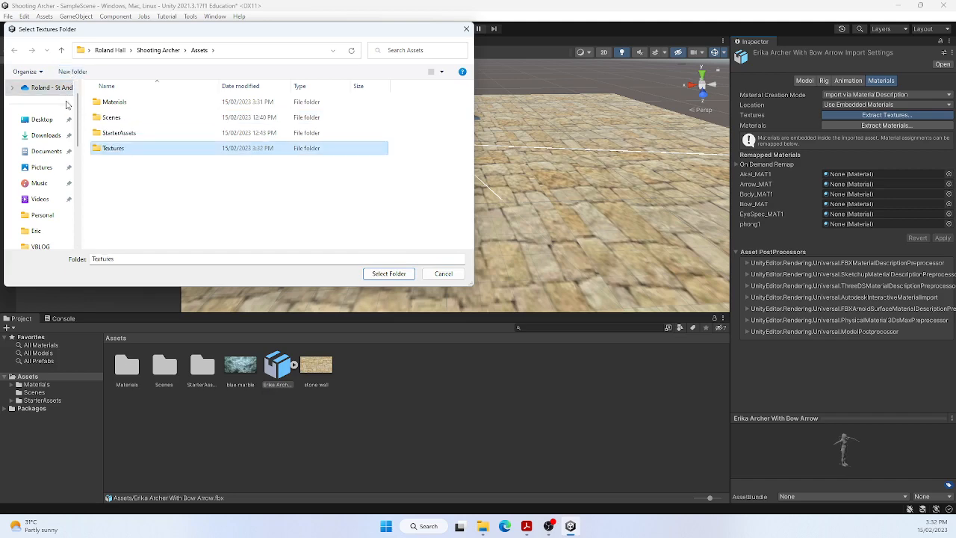
click(392, 274)
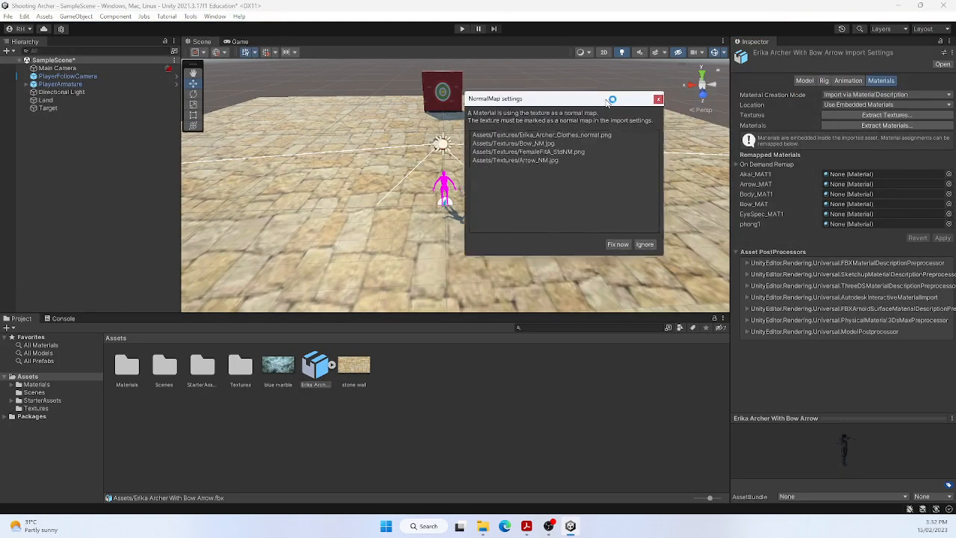
click(597, 224)
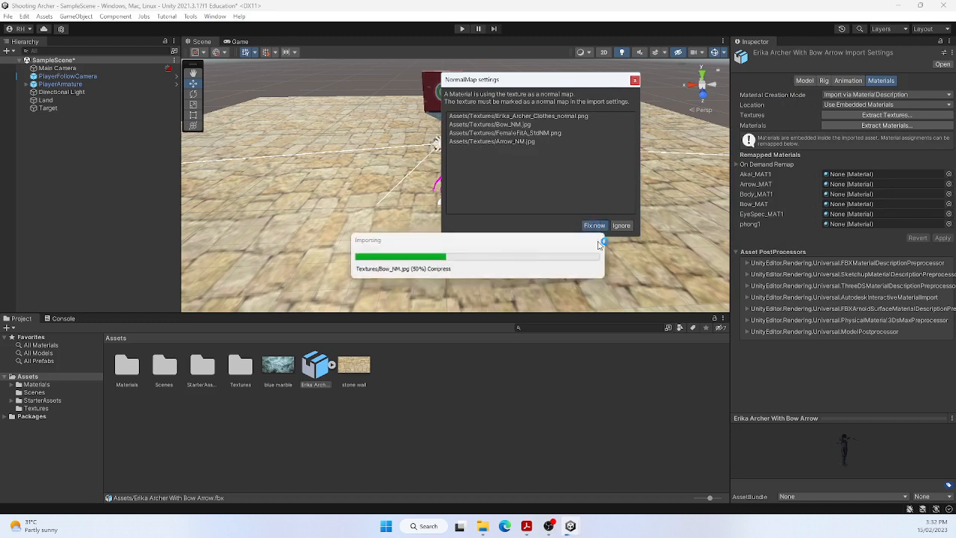
Step: Extract the Erika Archer model's materials into the existing Materials folder and reselect the model
click(876, 126)
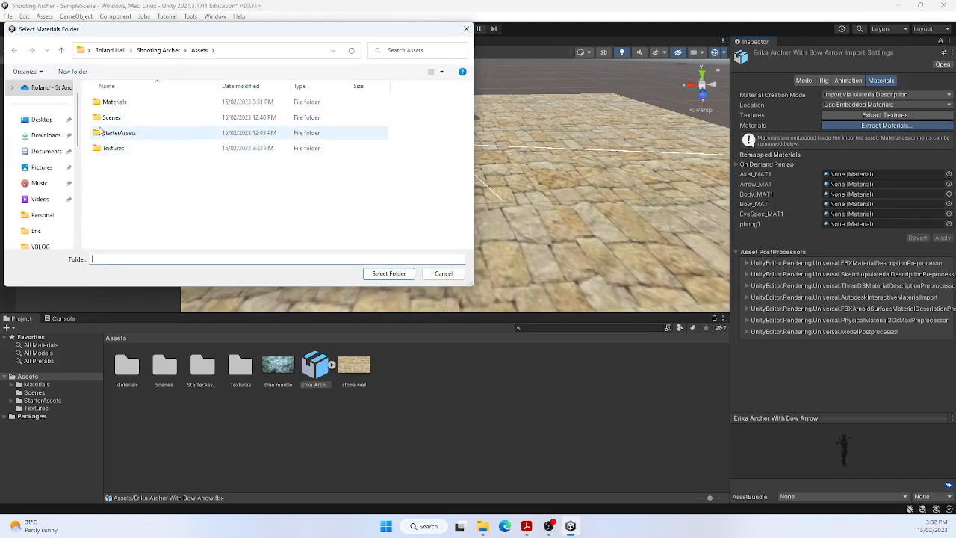
click(115, 102)
click(387, 274)
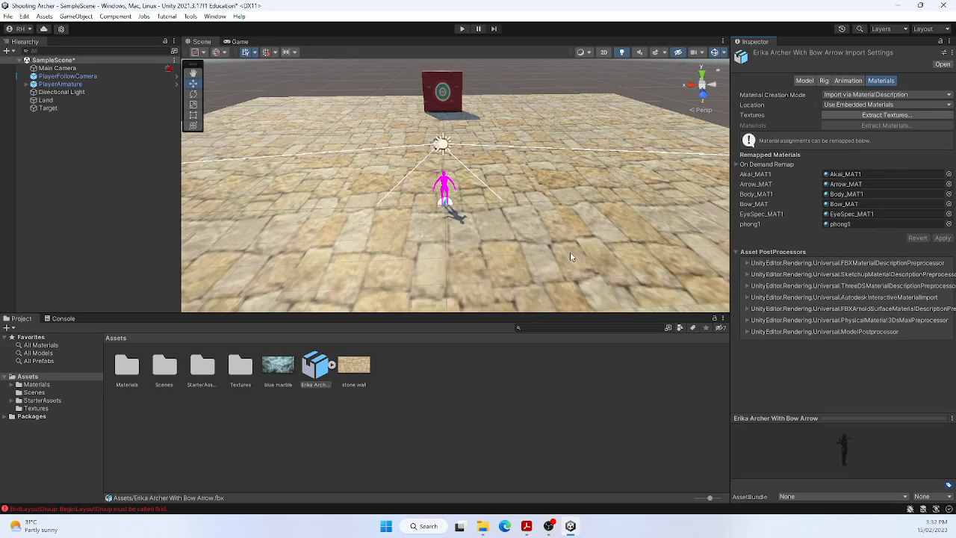
click(323, 371)
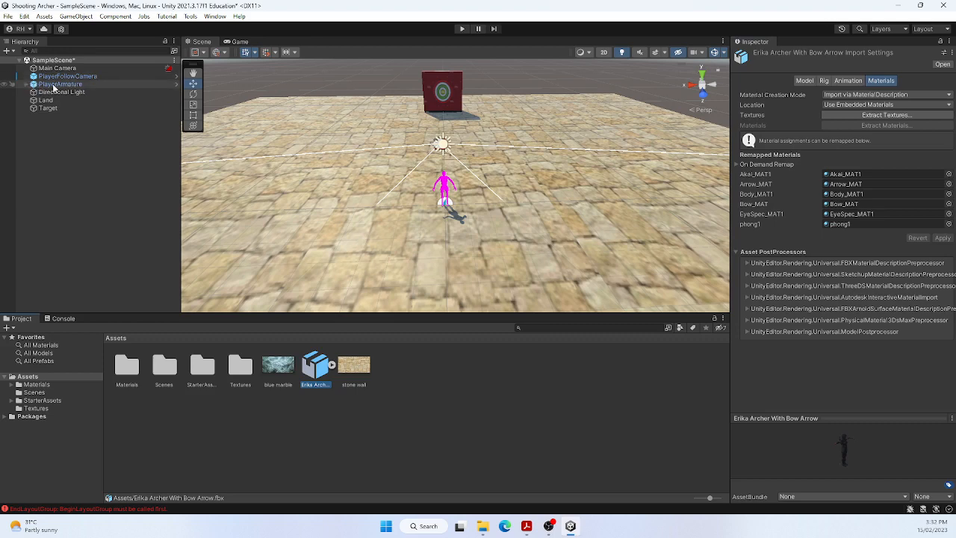
Step: Play-test the scene by walking the default player character across the land, and stop play mode
click(460, 28)
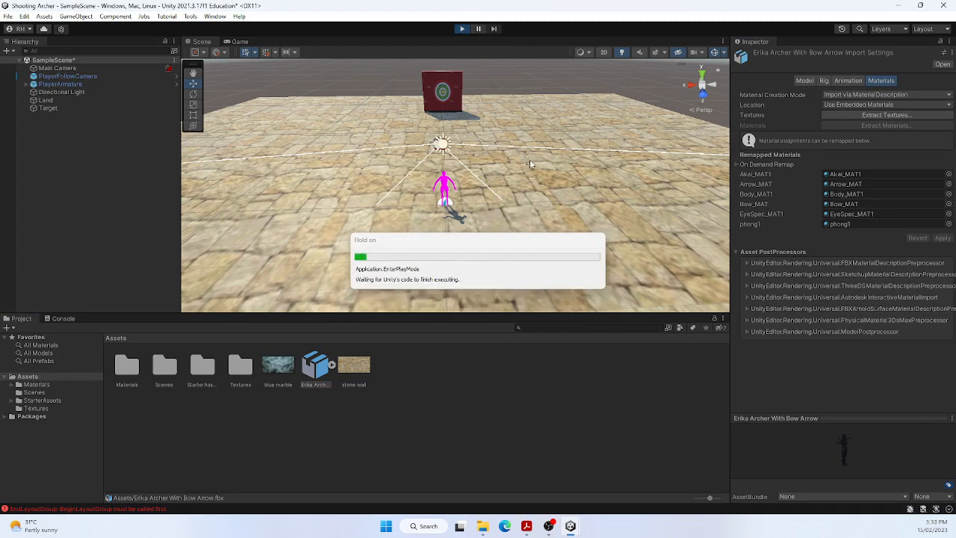
key(w)
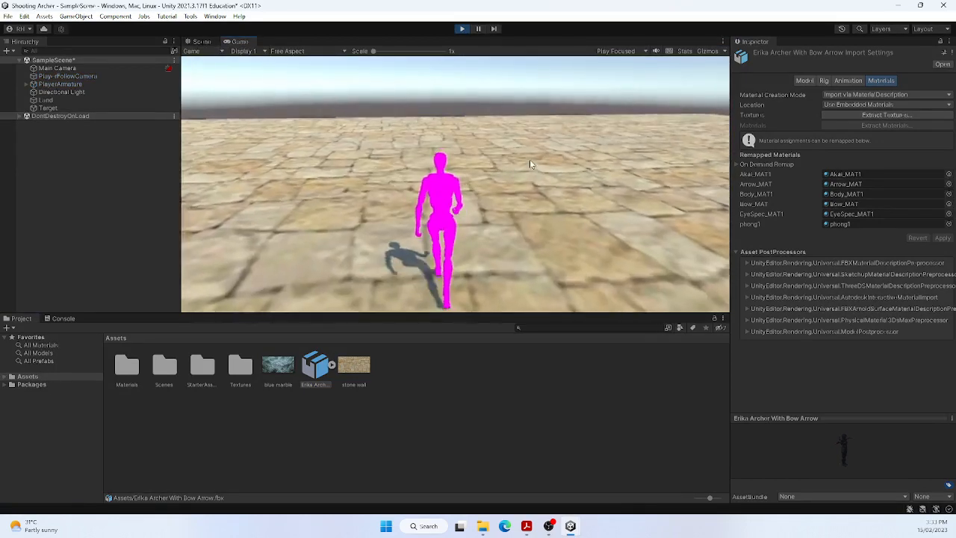
click(620, 175)
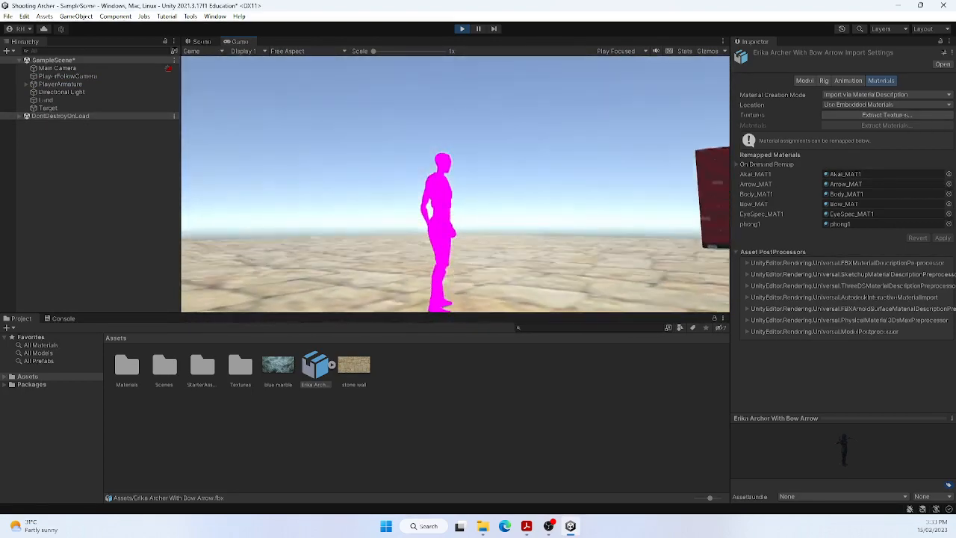
key(Escape)
click(461, 29)
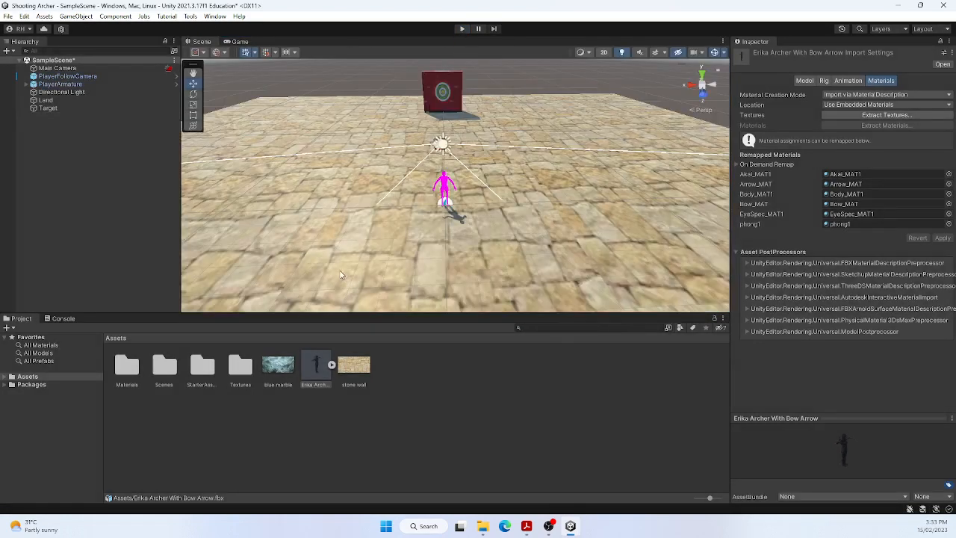
Step: Unpack the PlayerArmature prefab instance completely
click(35, 85)
right_click(48, 84)
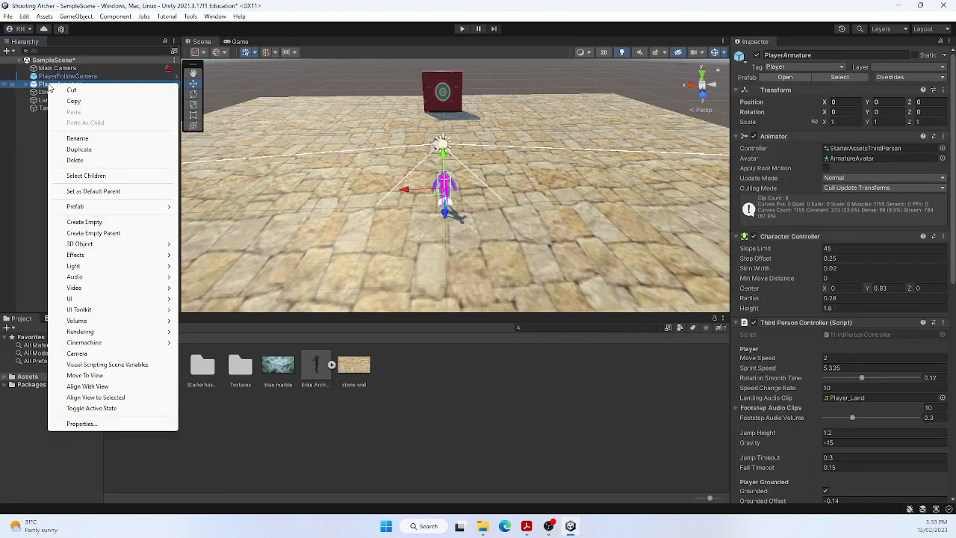
mouse_move(101, 211)
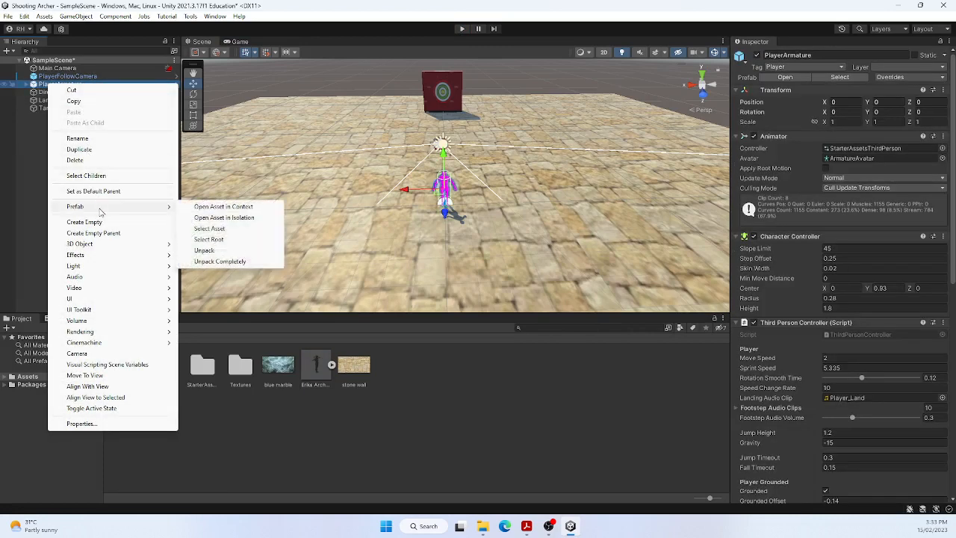
click(212, 261)
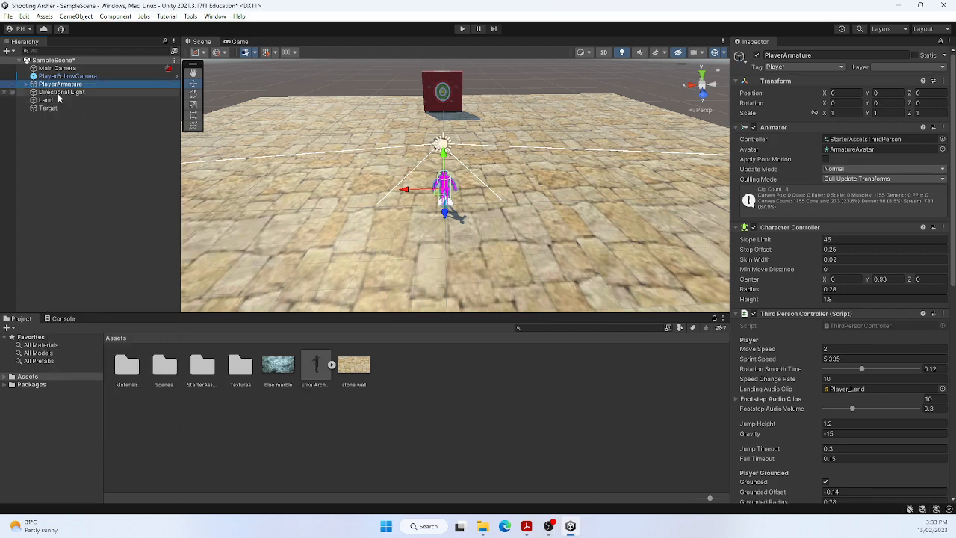
Step: Add the Erika Archer With Bow Arrow model under PlayerArmature's Geometry object and delete the original Armature_Mesh
click(26, 85)
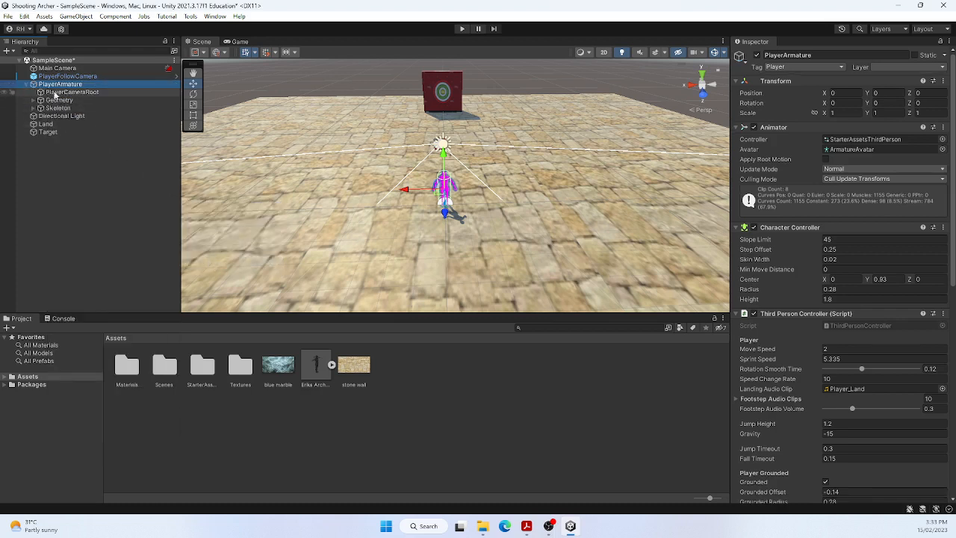
click(34, 101)
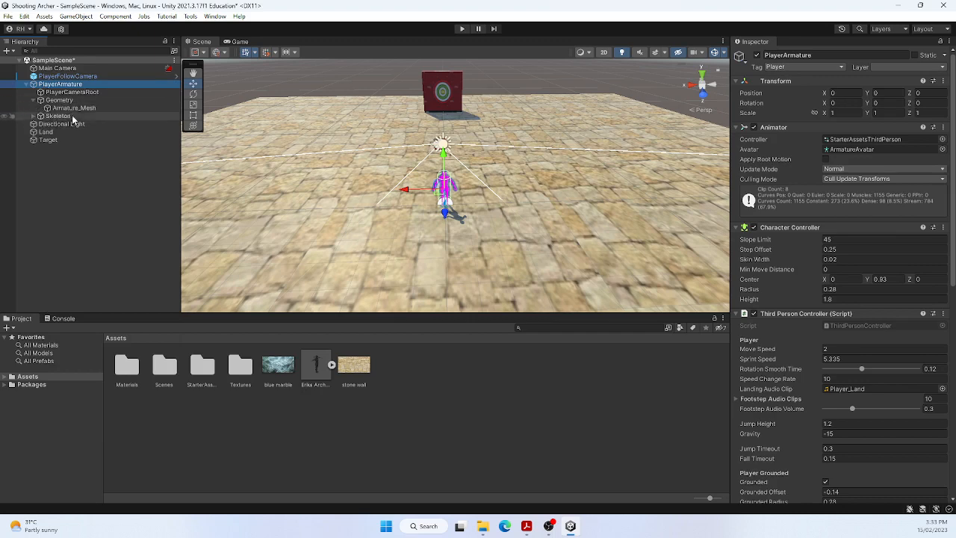
click(74, 108)
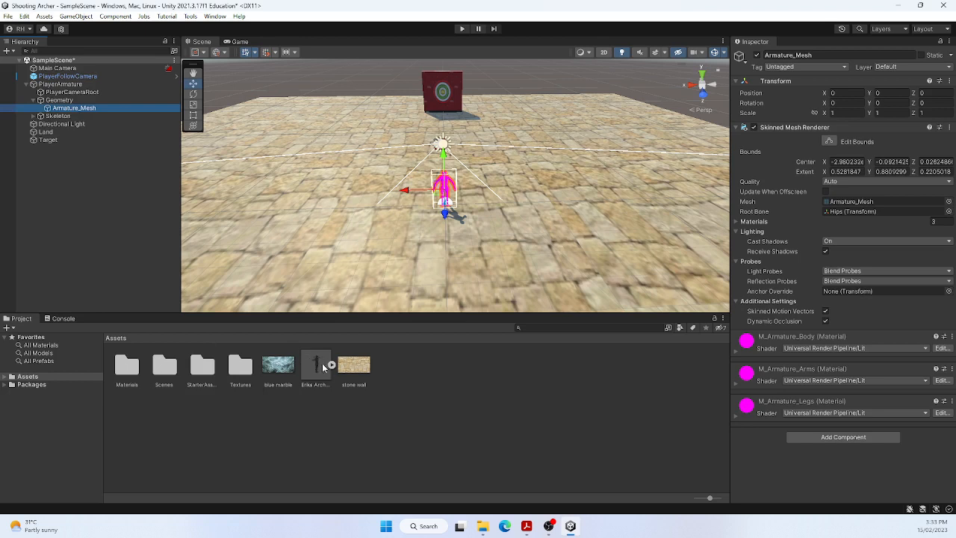
drag(317, 366, 85, 115)
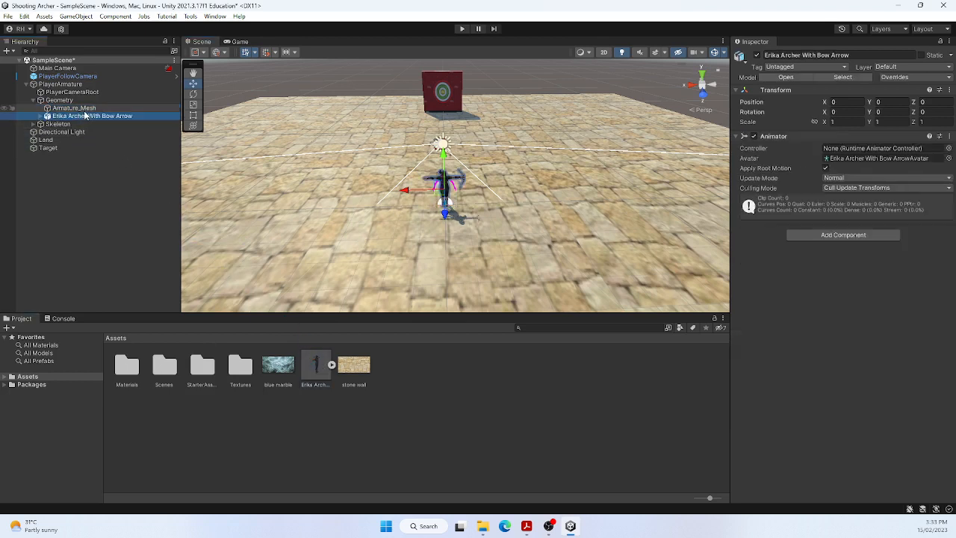
click(75, 109)
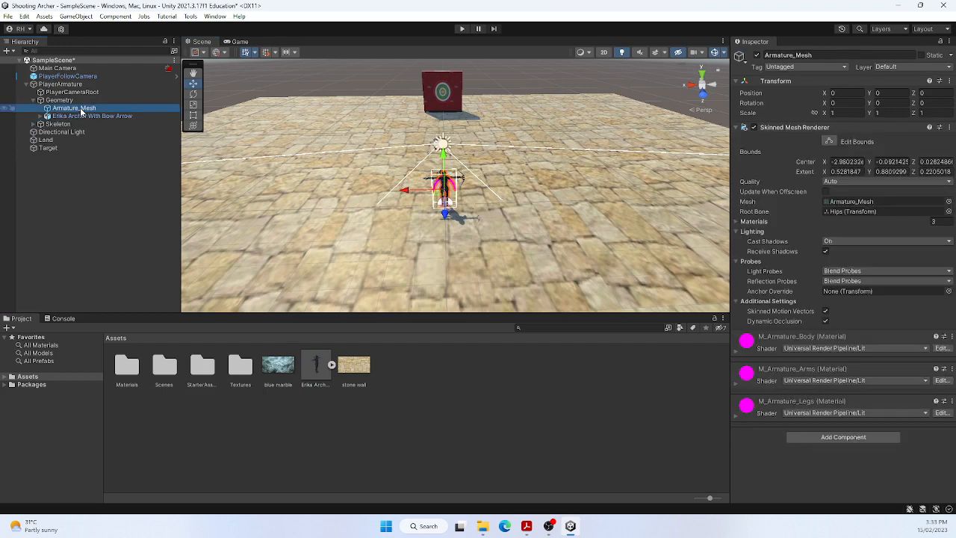
key(Delete)
Step: Inspect the archer up close in the scene, run the game briefly to check its pose, and stop play mode
scroll(477, 208, up, 6)
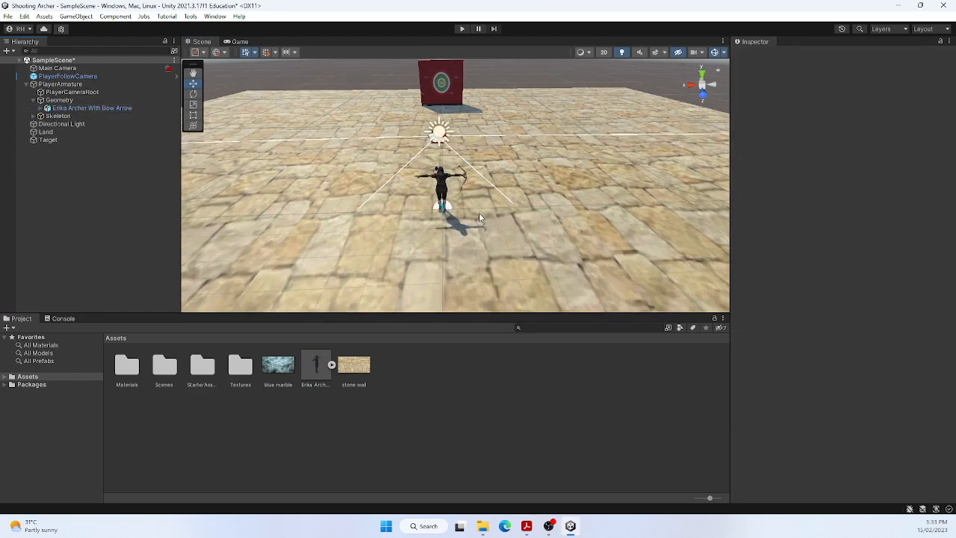
right_drag(475, 201, 499, 196)
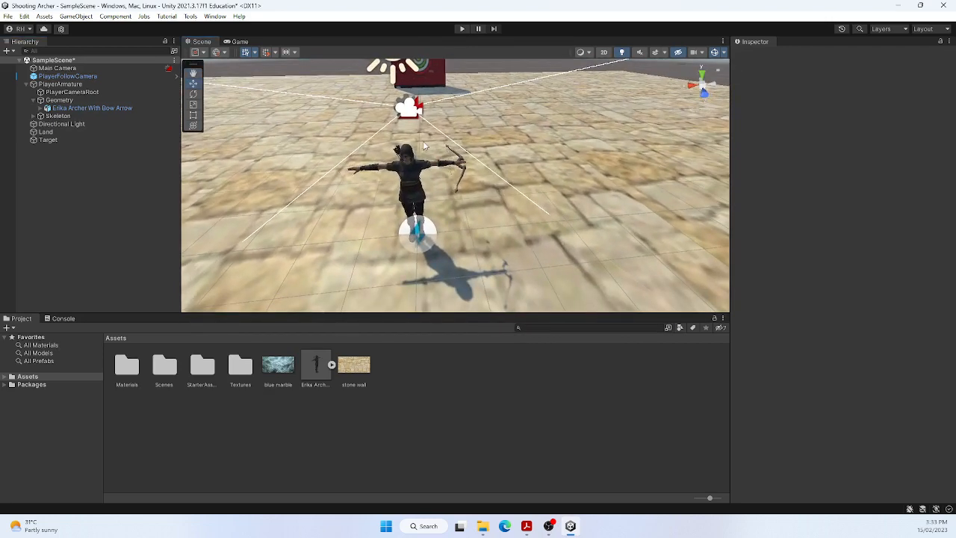
click(462, 28)
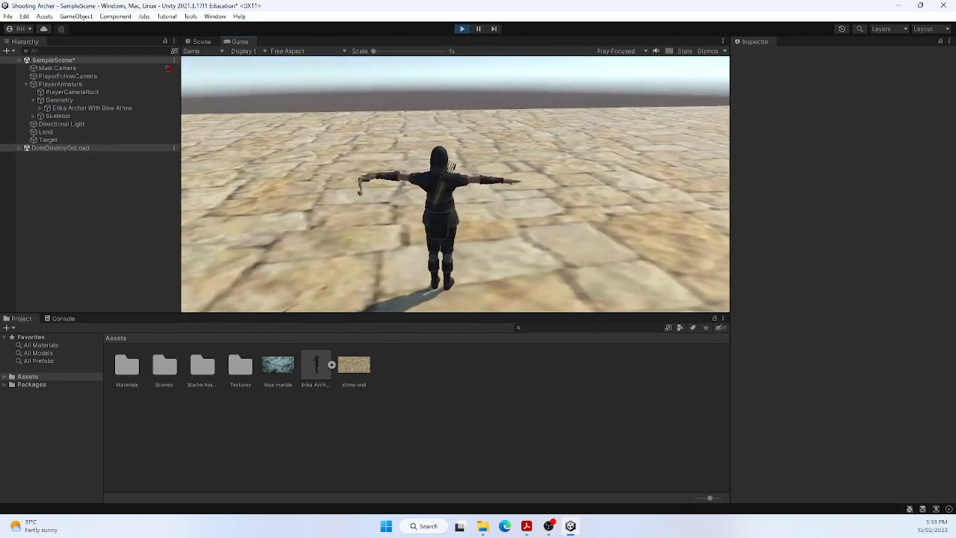
key(Escape)
click(461, 28)
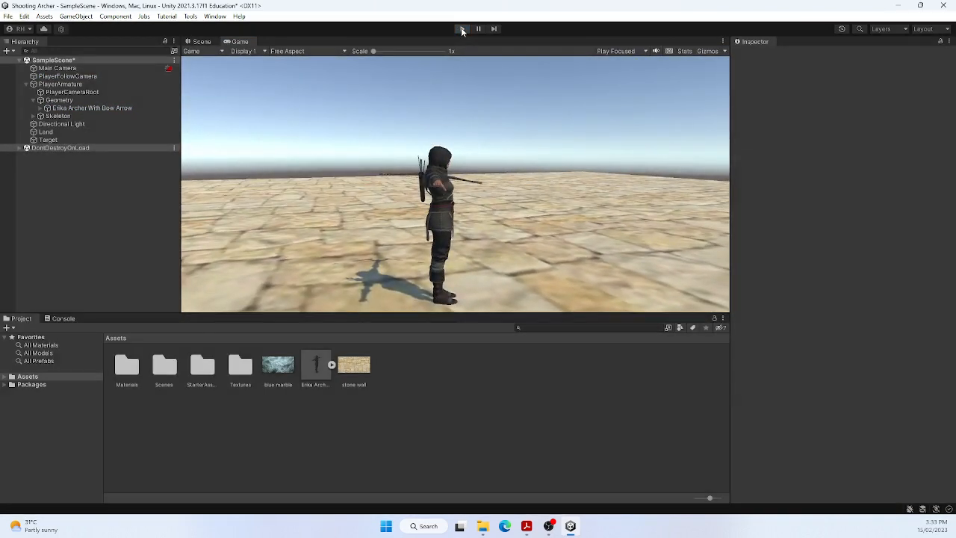
Step: Set the avatar of PlayerArmature's Animator to Erika Archer With Bow ArrowAvatar
click(54, 85)
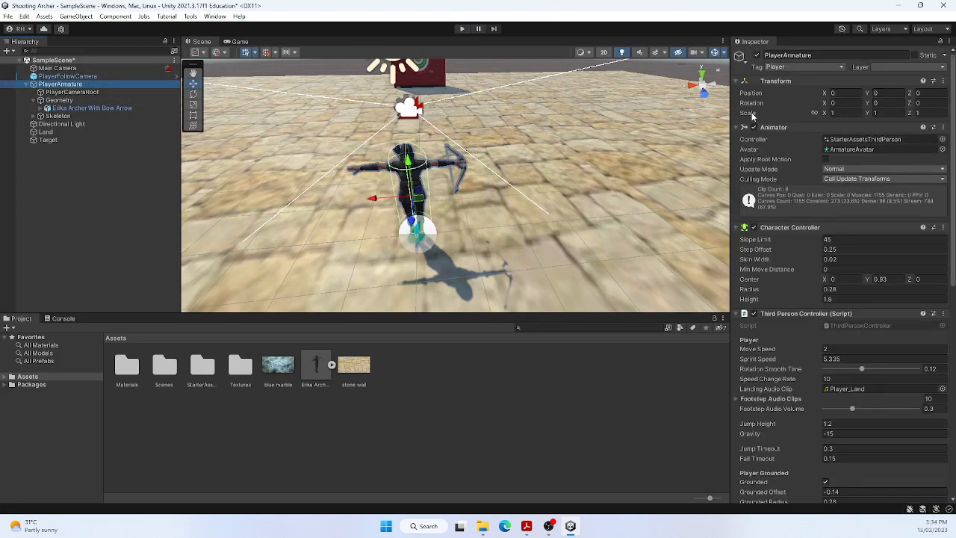
click(943, 150)
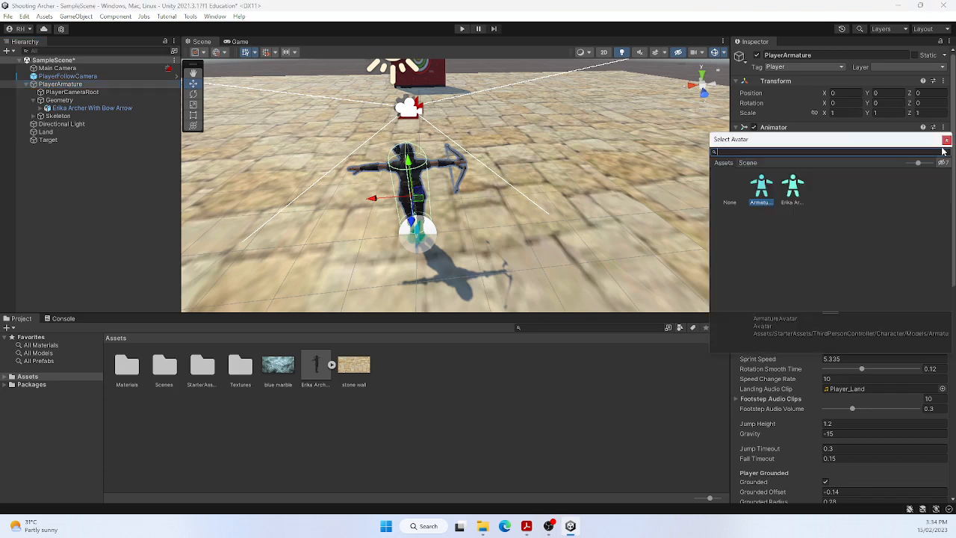
click(794, 189)
double_click(796, 192)
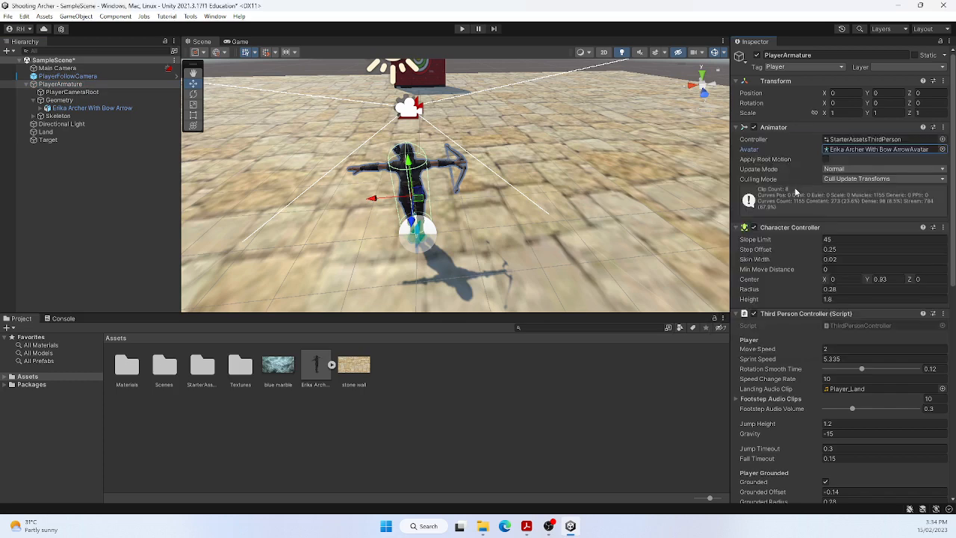
click(523, 227)
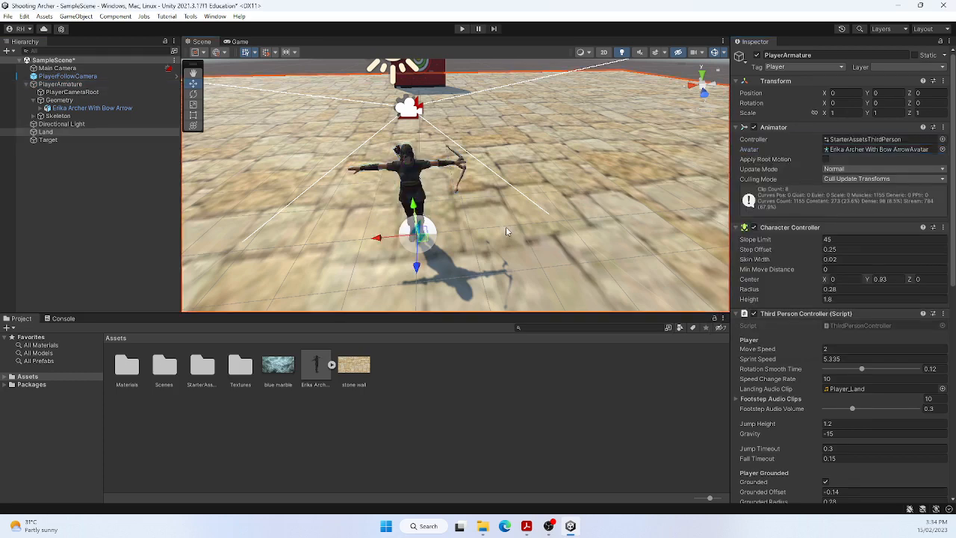
Step: Play-test the archer by running to the target and jumping, and stop play mode
click(460, 28)
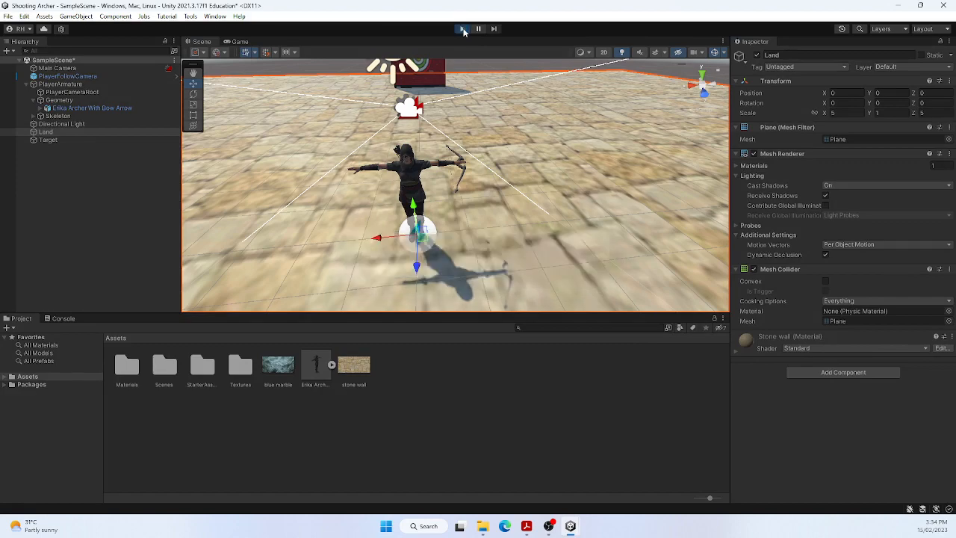
key(w)
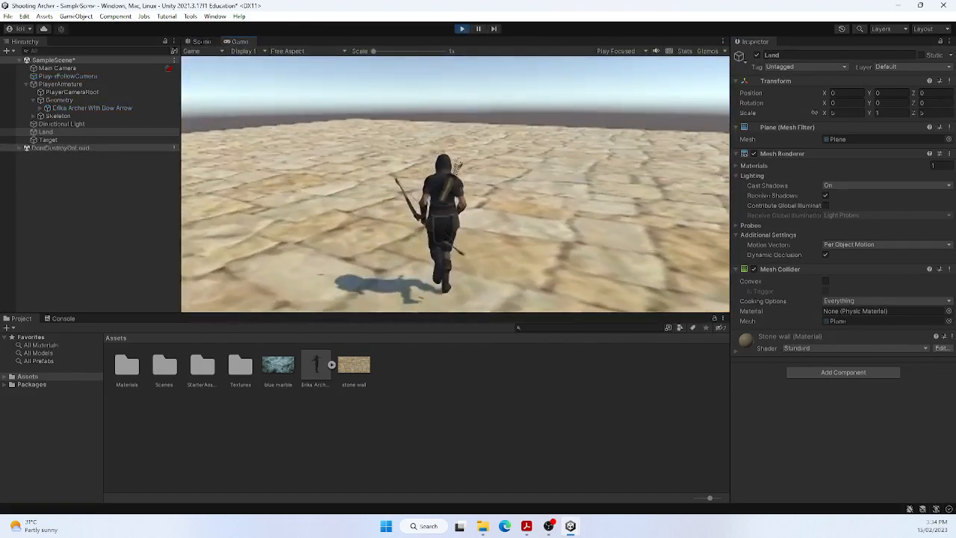
key(w)
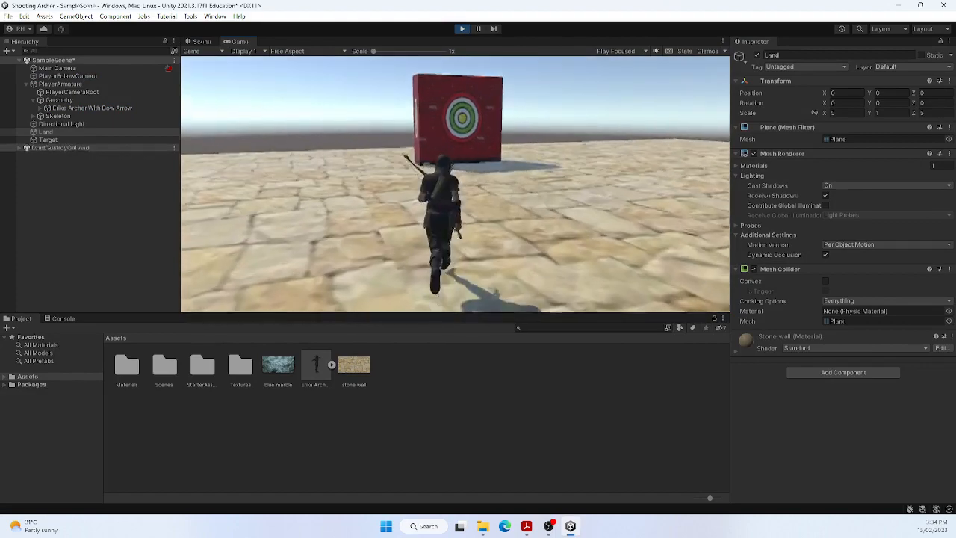
key(space)
key(w)
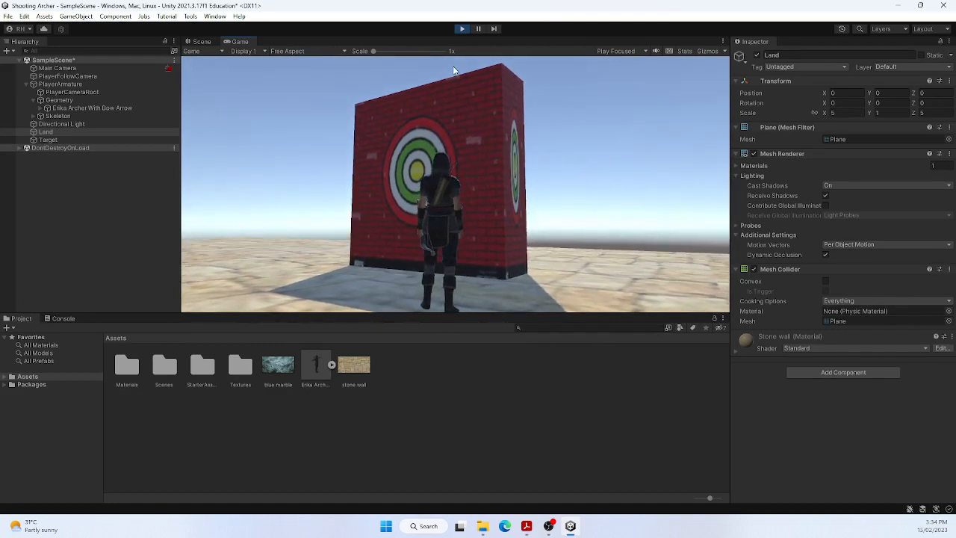
click(463, 29)
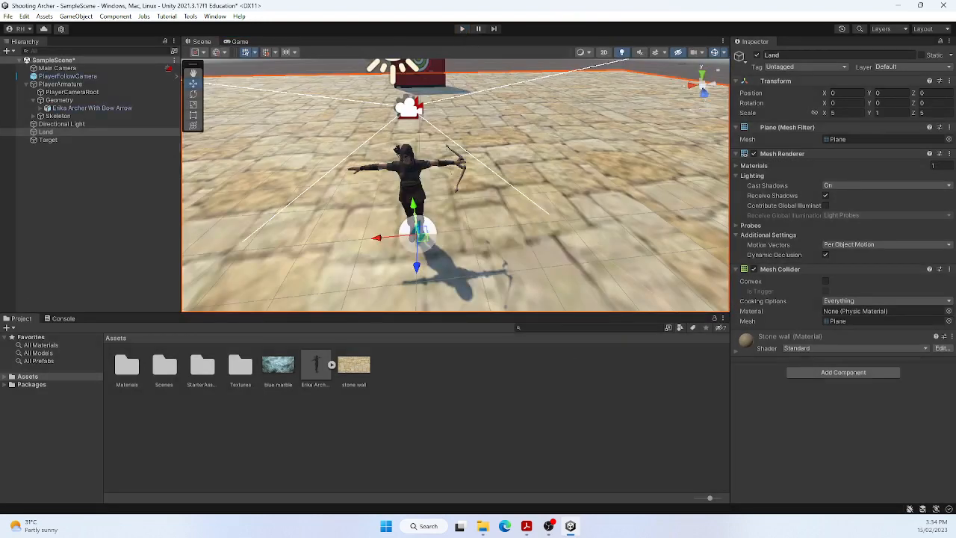